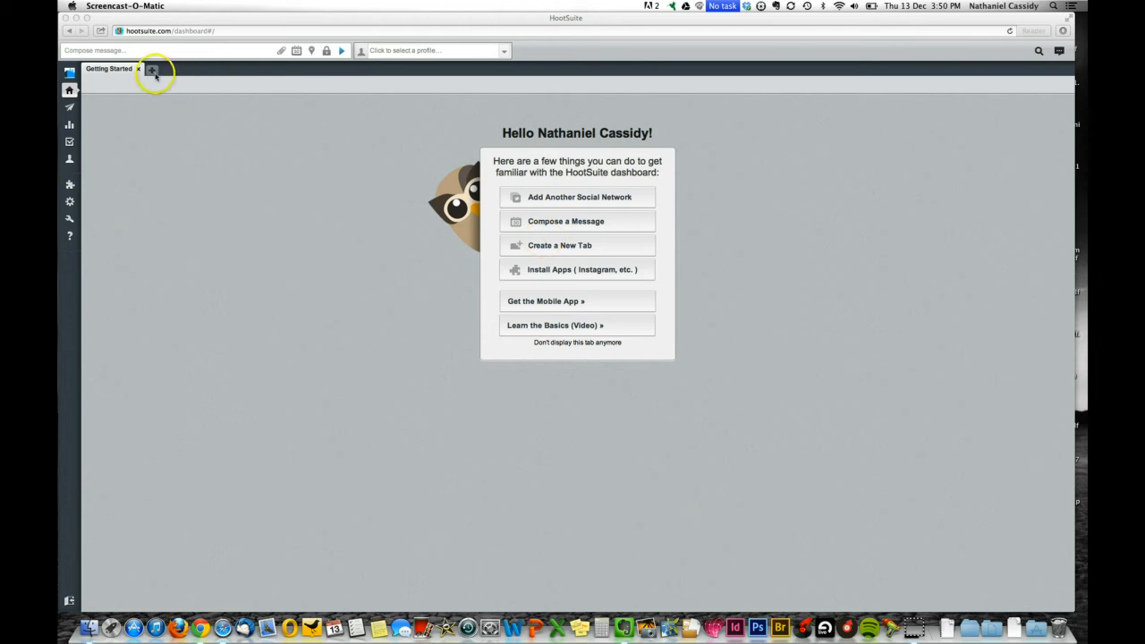
Create a dashboard tab named Twitter, then a second tab named Facebook Pages.
{"action": "left_click", "coordinate": [154, 75]}
{"action": "left_click", "coordinate": [154, 75]}
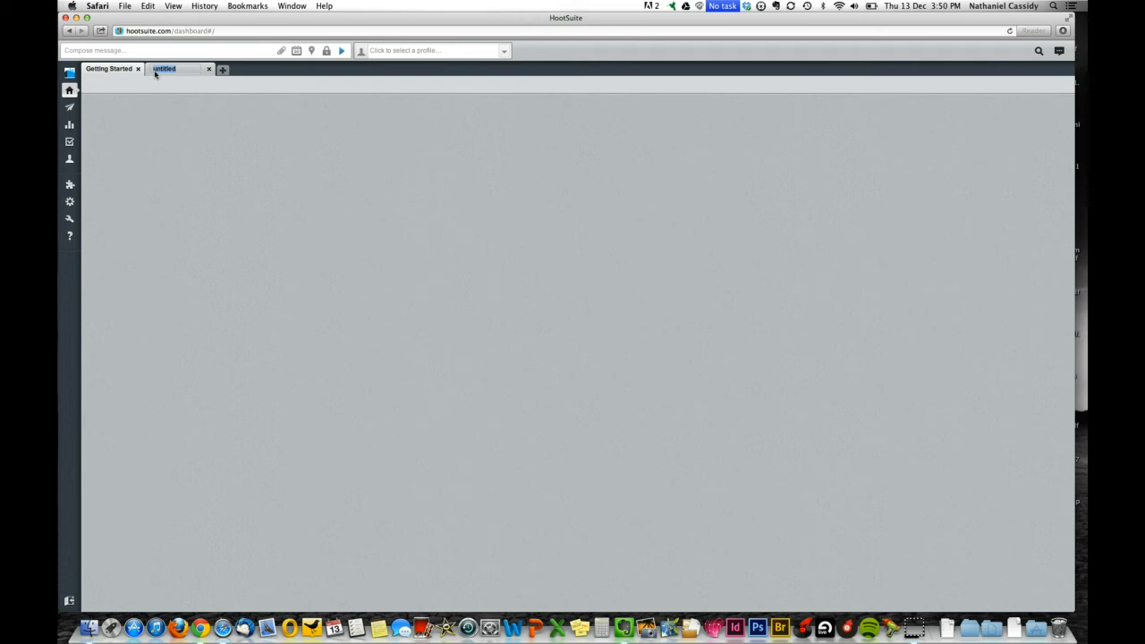
{"action": "type", "text": "Twitter"}
{"action": "left_click", "coordinate": [222, 73]}
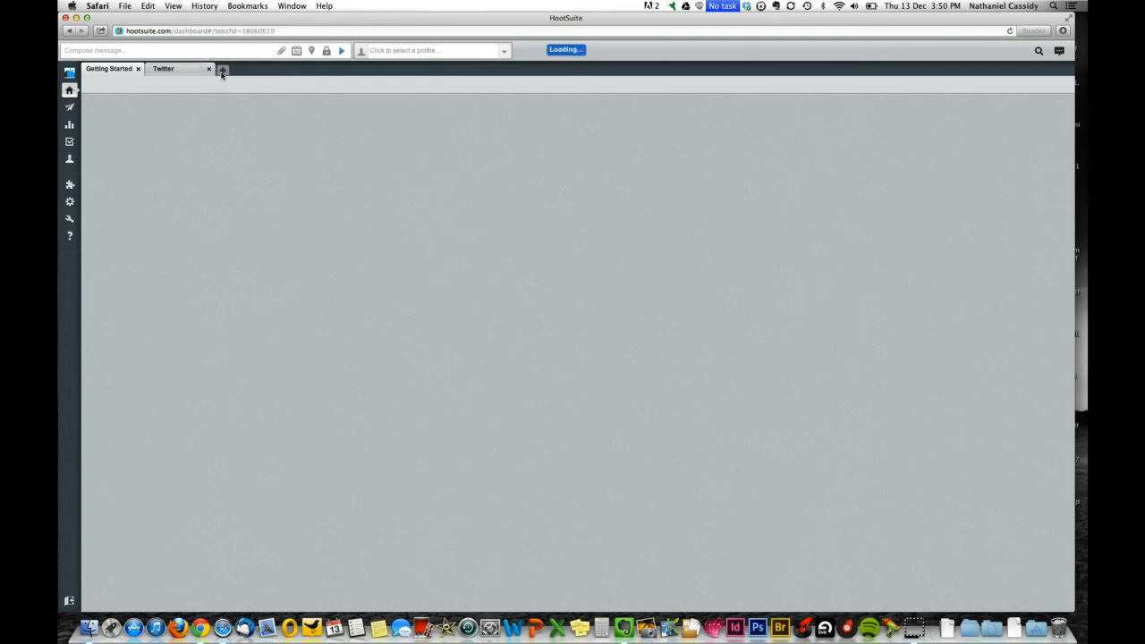
{"action": "left_click", "coordinate": [190, 69]}
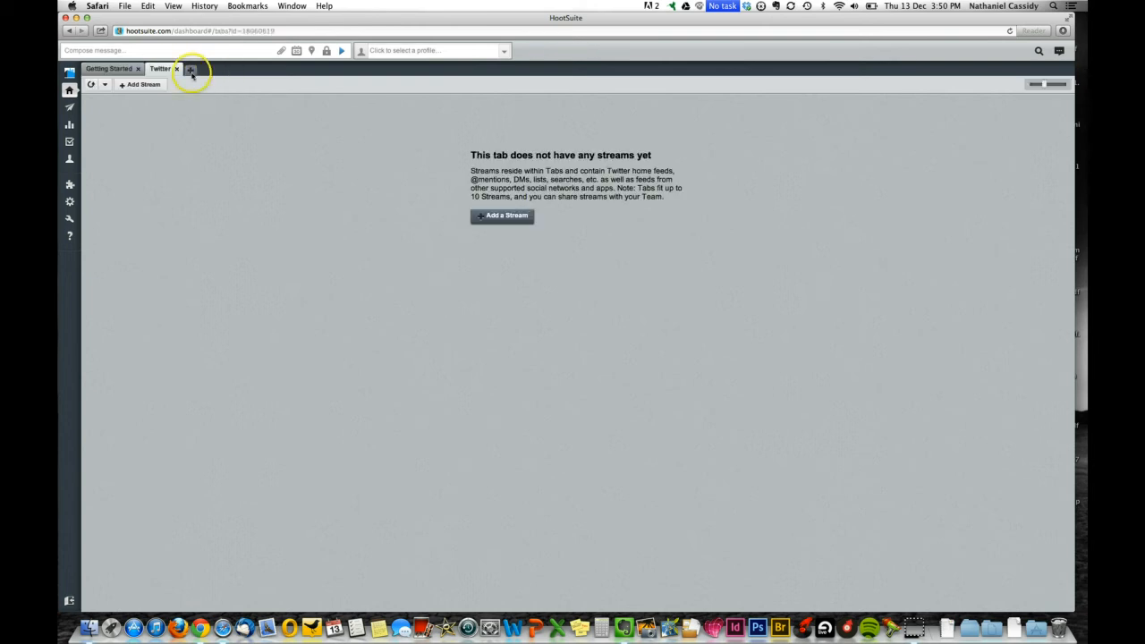
{"action": "type", "text": "Fac"}
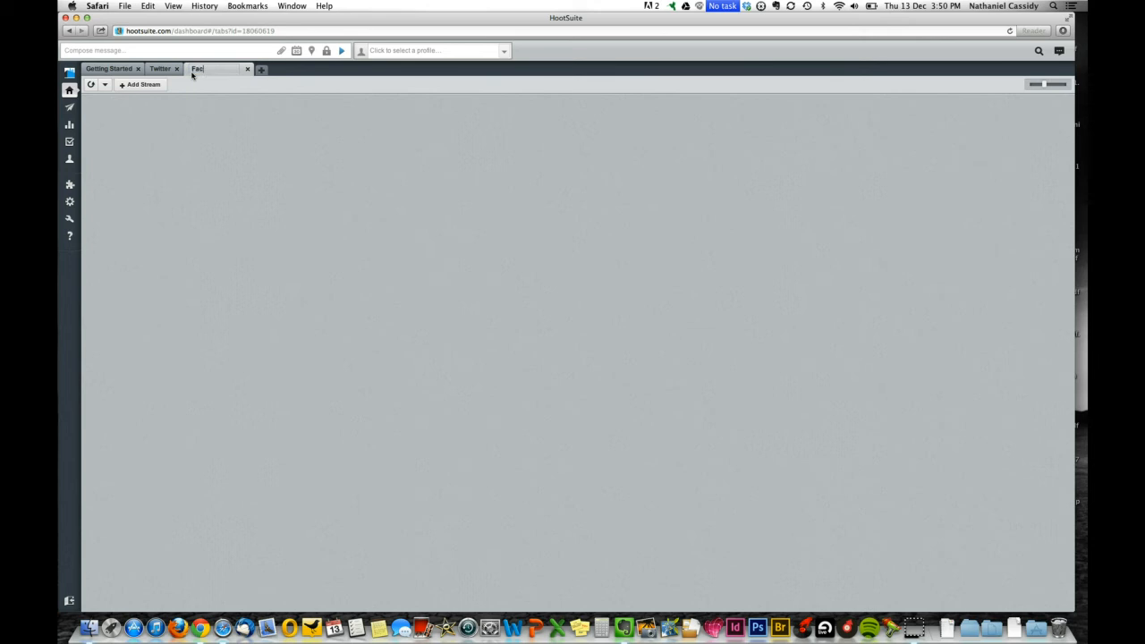
{"action": "type", "text": "ebook Pages"}
Confirm the Facebook Pages tab and rename the duplicate tab to Important Messages.
{"action": "left_click", "coordinate": [261, 70]}
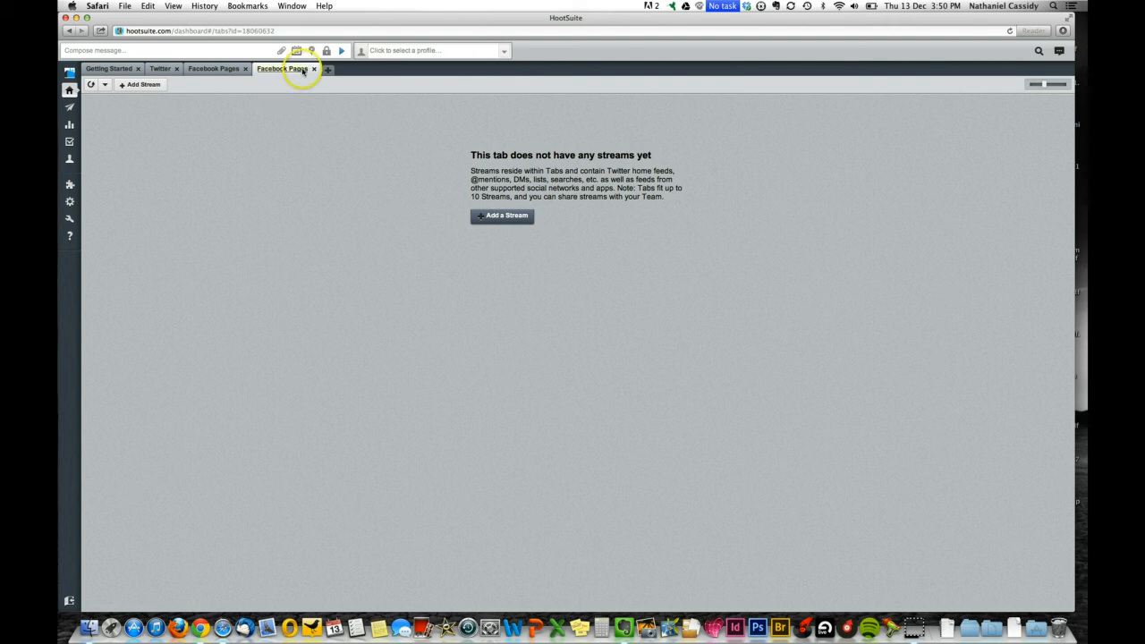
{"action": "double_click", "coordinate": [304, 71]}
{"action": "key", "text": "BackSpace"}
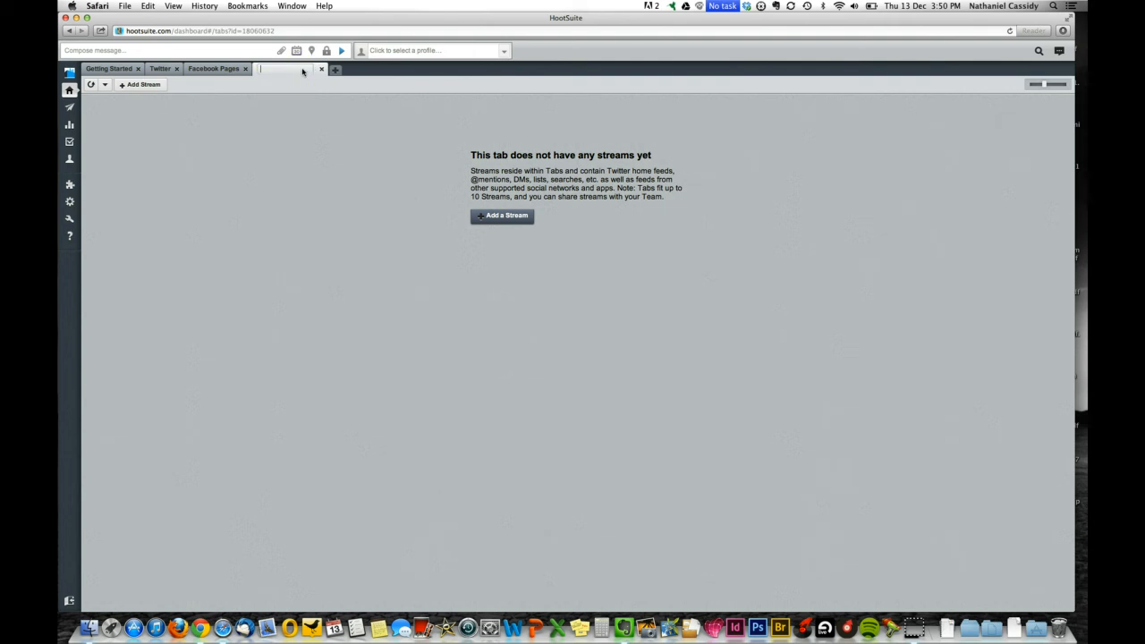
{"action": "type", "text": "Important"}
{"action": "type", "text": " Messages"}
Add a Search Info tab, then view the Important Messages and Facebook Pages tabs.
{"action": "left_click", "coordinate": [337, 70]}
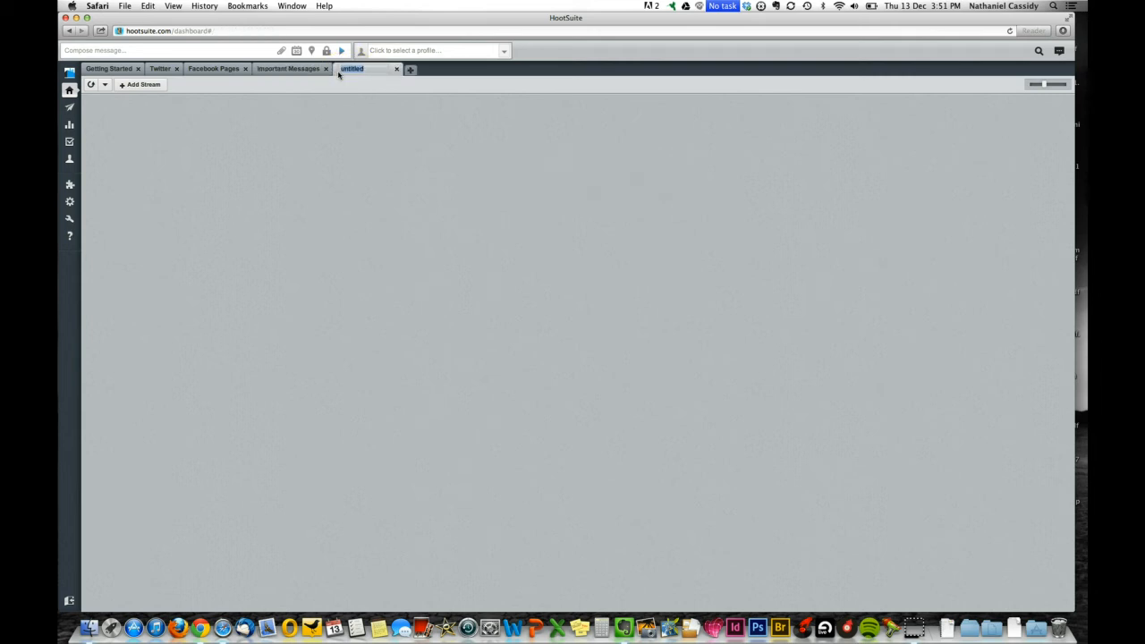
{"action": "type", "text": "Search Info"}
{"action": "left_click", "coordinate": [358, 76]}
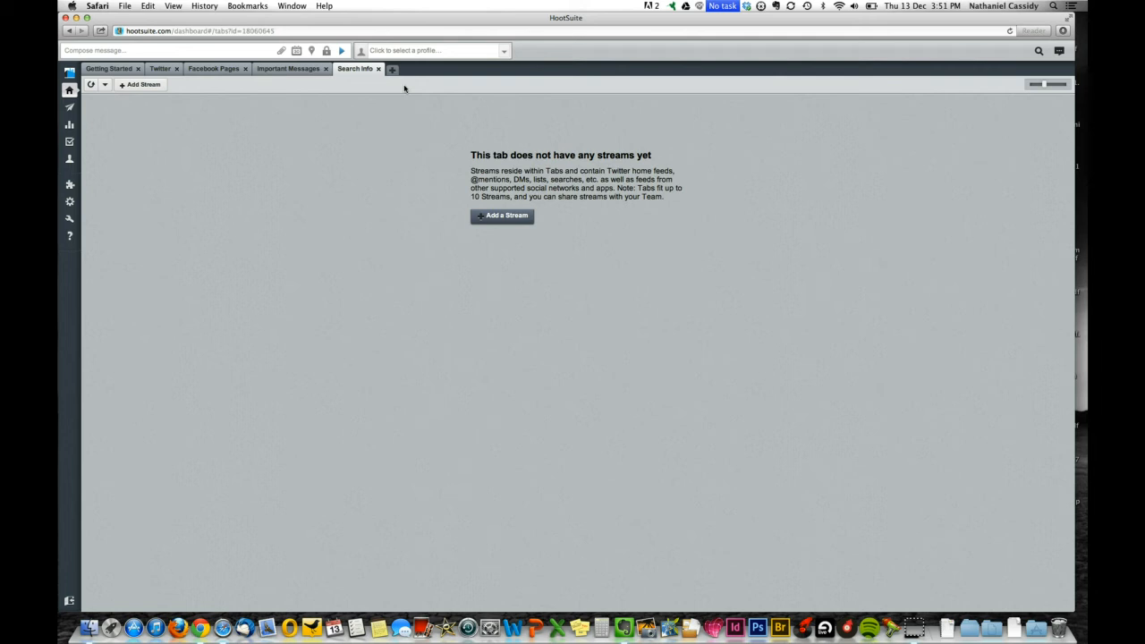
{"action": "left_click", "coordinate": [305, 70]}
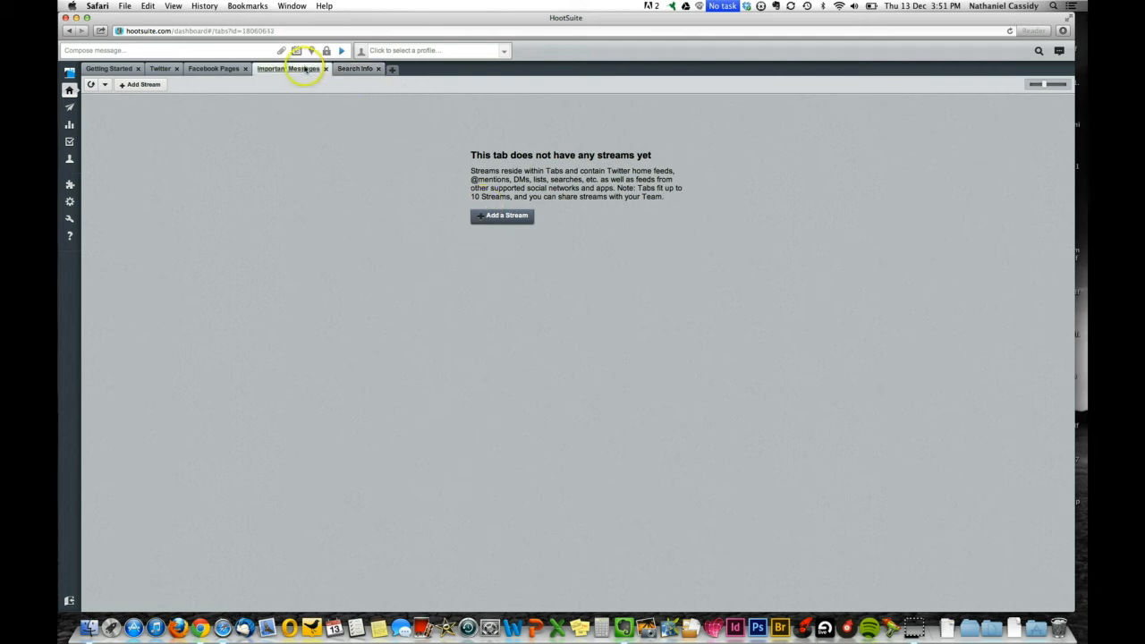
{"action": "left_click", "coordinate": [223, 70]}
Open the Add Stream form on the Twitter tab.
{"action": "left_click", "coordinate": [165, 68]}
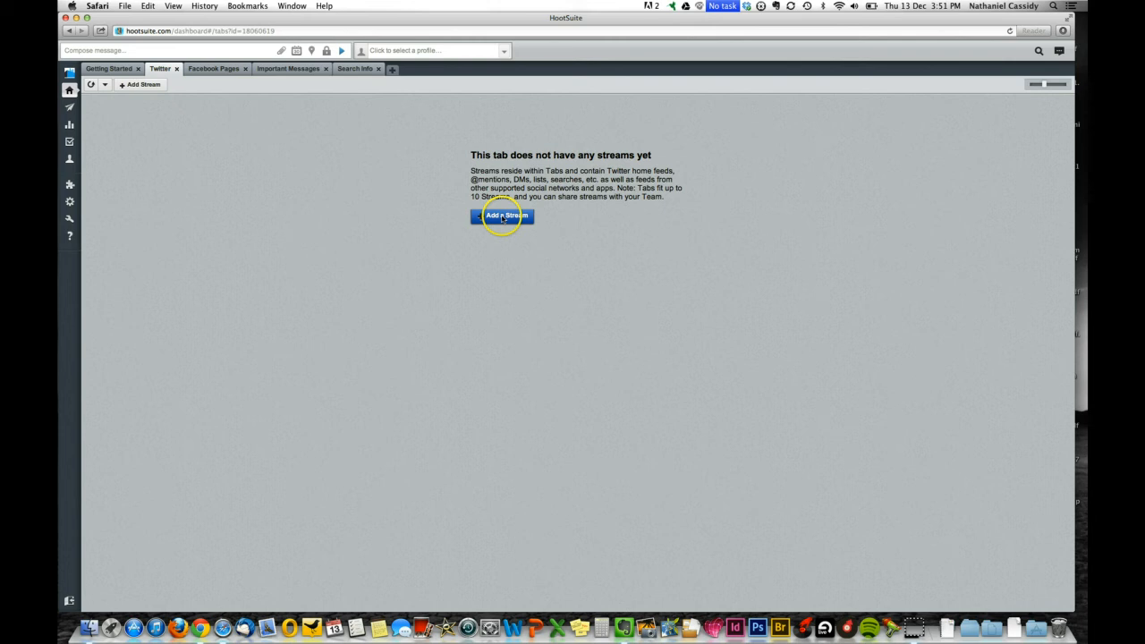
{"action": "left_click", "coordinate": [143, 84]}
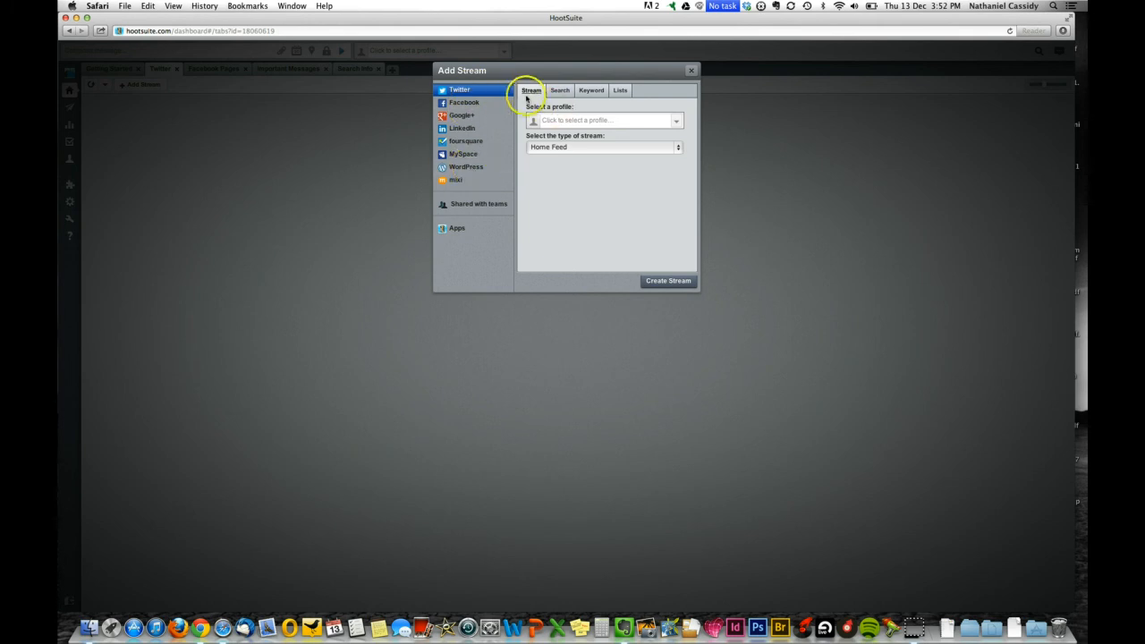
Browse the Facebook and Google+ stream options before returning to Twitter.
{"action": "left_click", "coordinate": [464, 102]}
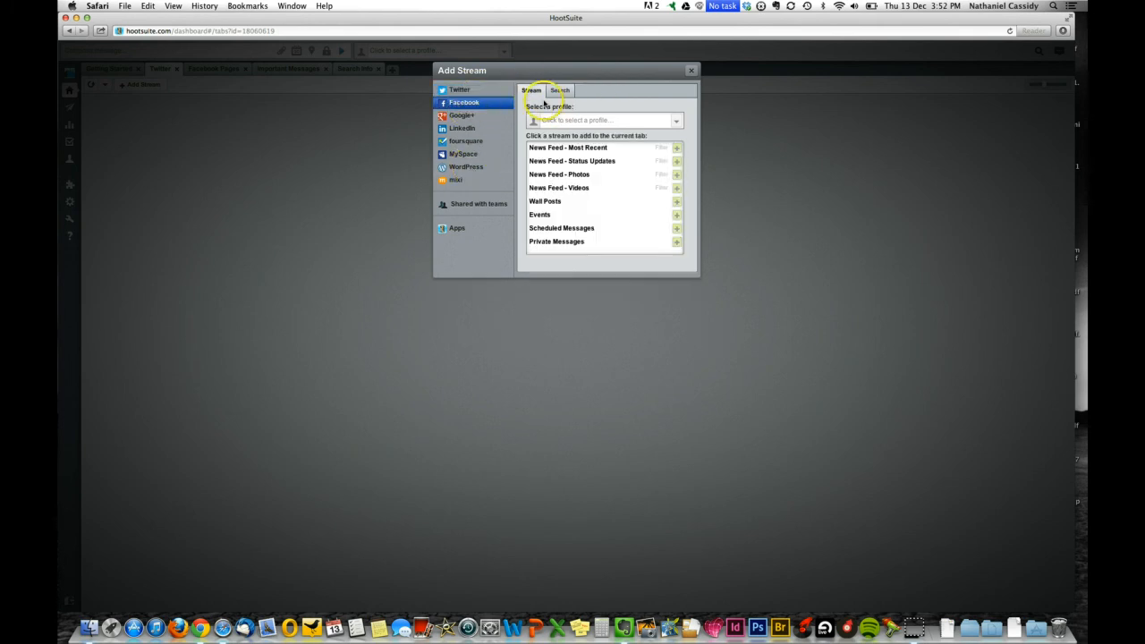
{"action": "left_click", "coordinate": [479, 116]}
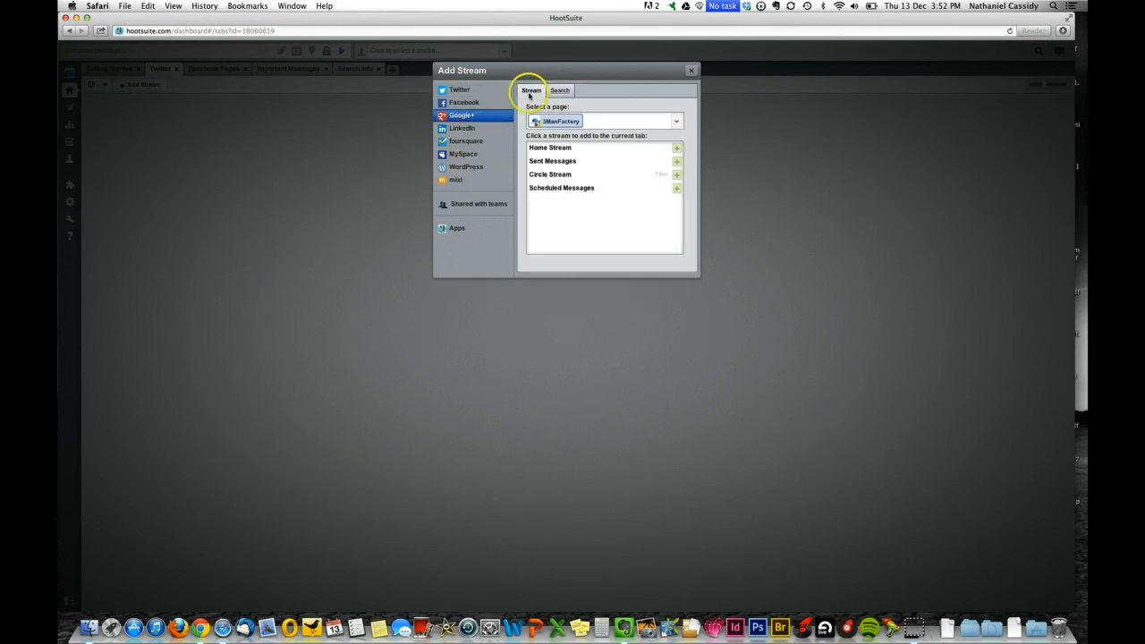
{"action": "left_click", "coordinate": [483, 91]}
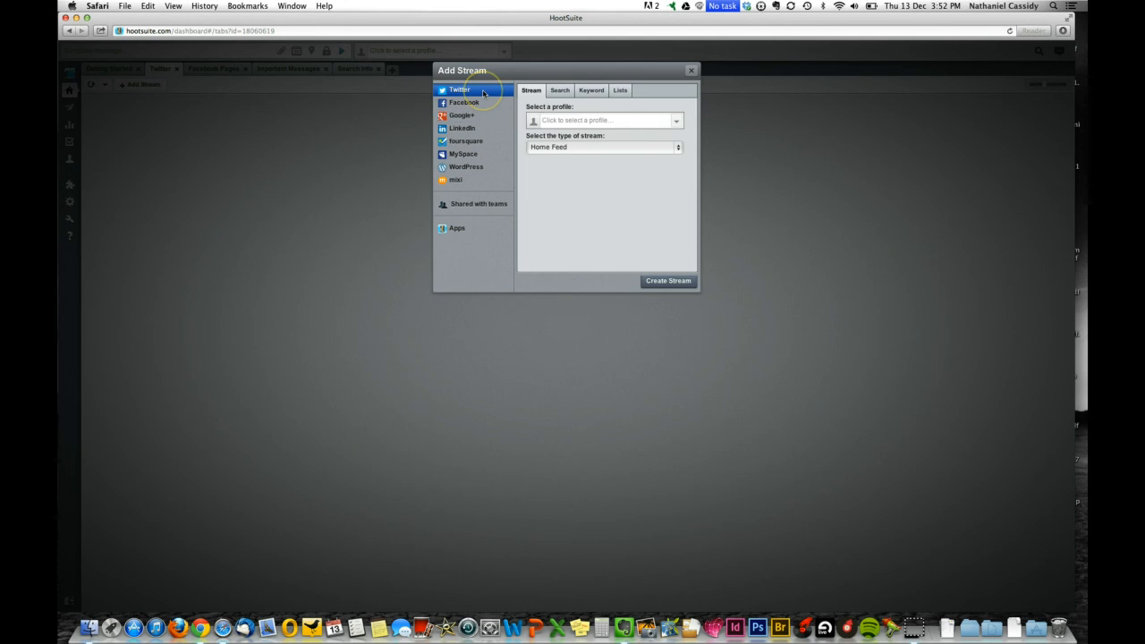
Create a Home Feed stream for the first connected Twitter profile.
{"action": "left_click", "coordinate": [553, 122]}
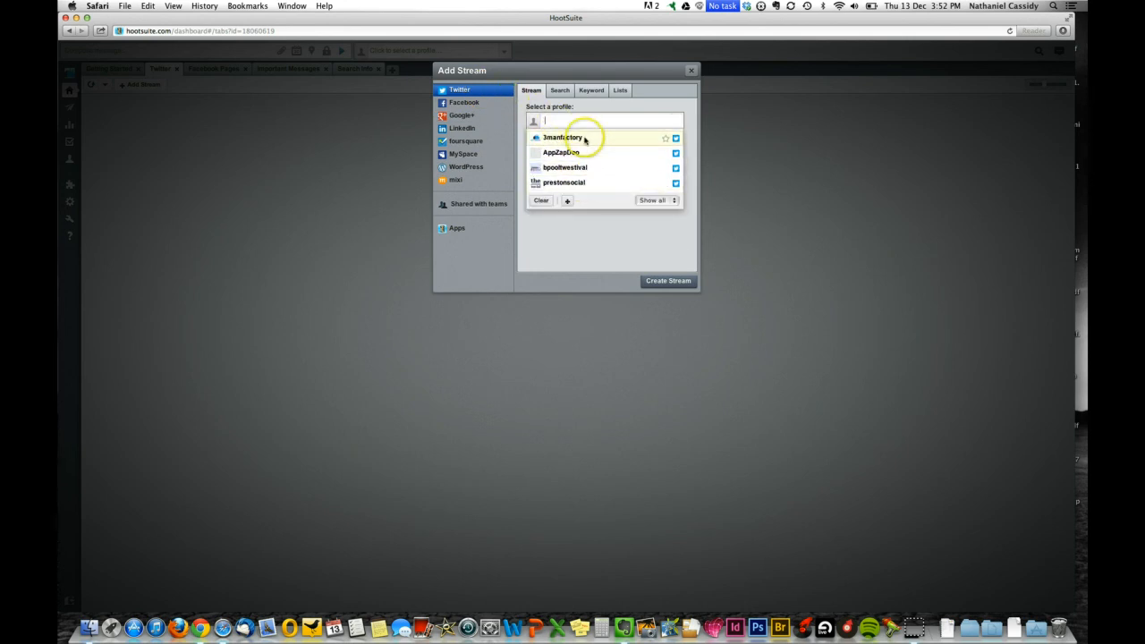
{"action": "left_click", "coordinate": [585, 140]}
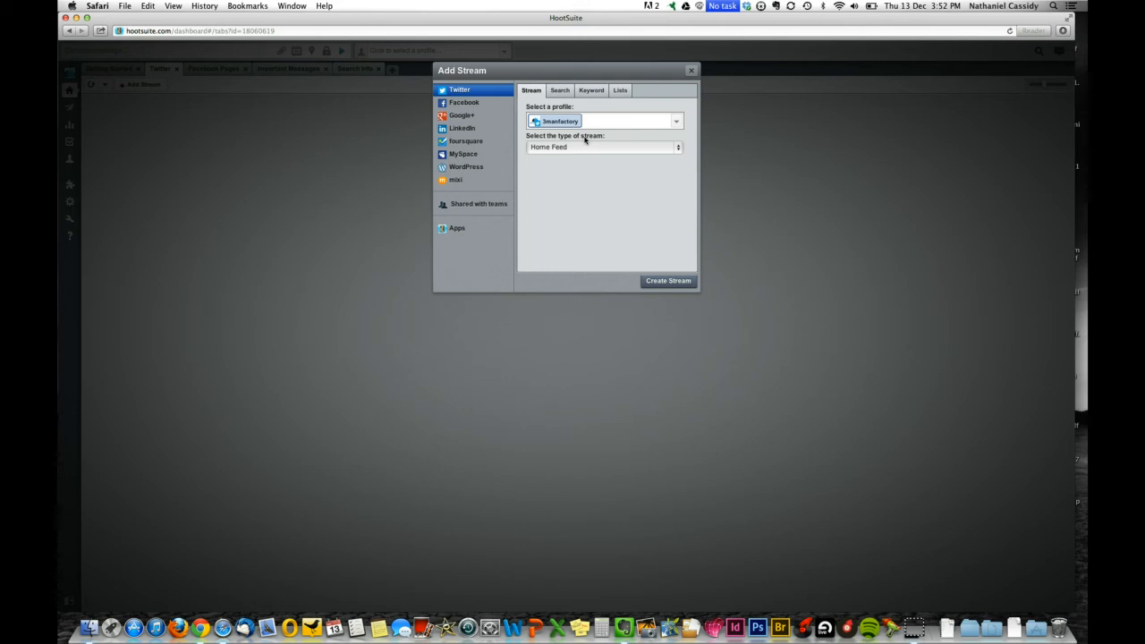
{"action": "left_click", "coordinate": [584, 124]}
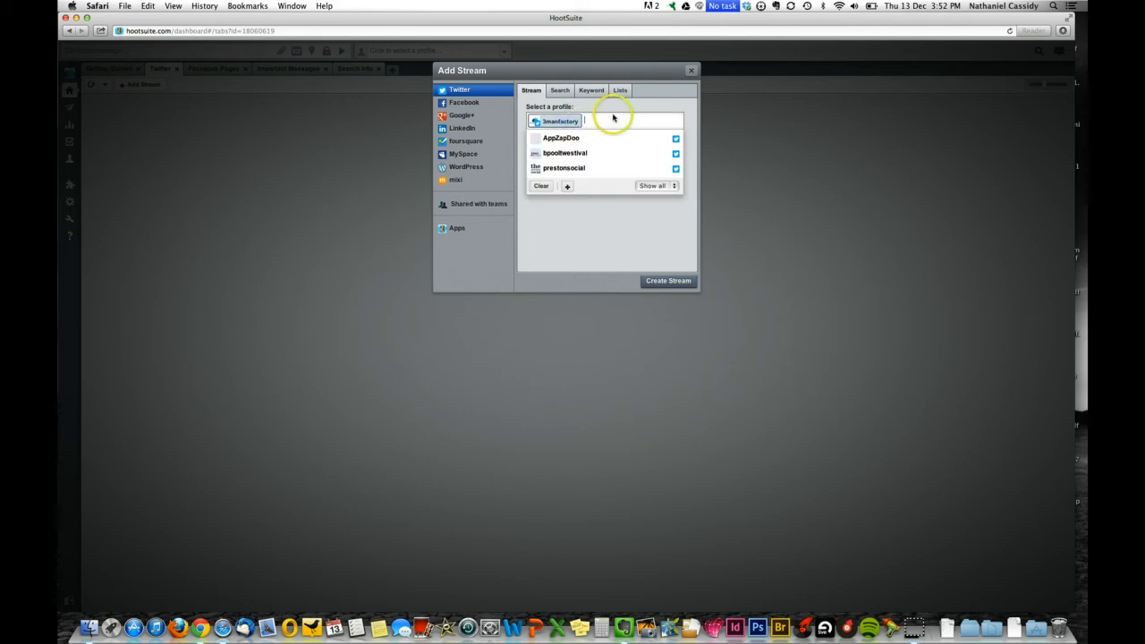
{"action": "mouse_move", "coordinate": [636, 120]}
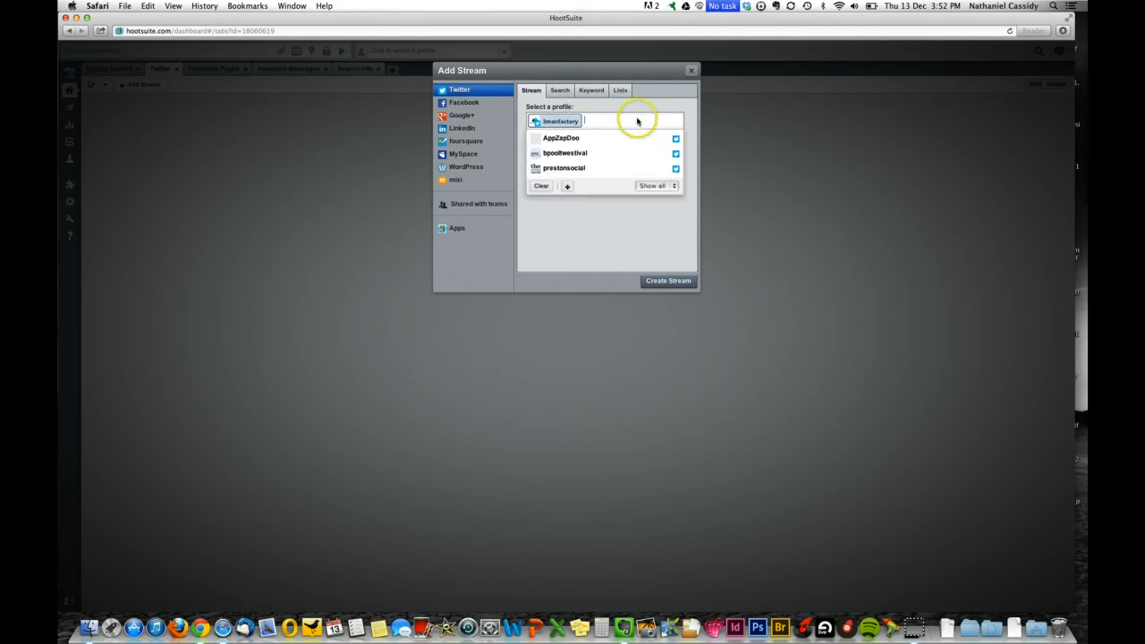
{"action": "left_click", "coordinate": [609, 174]}
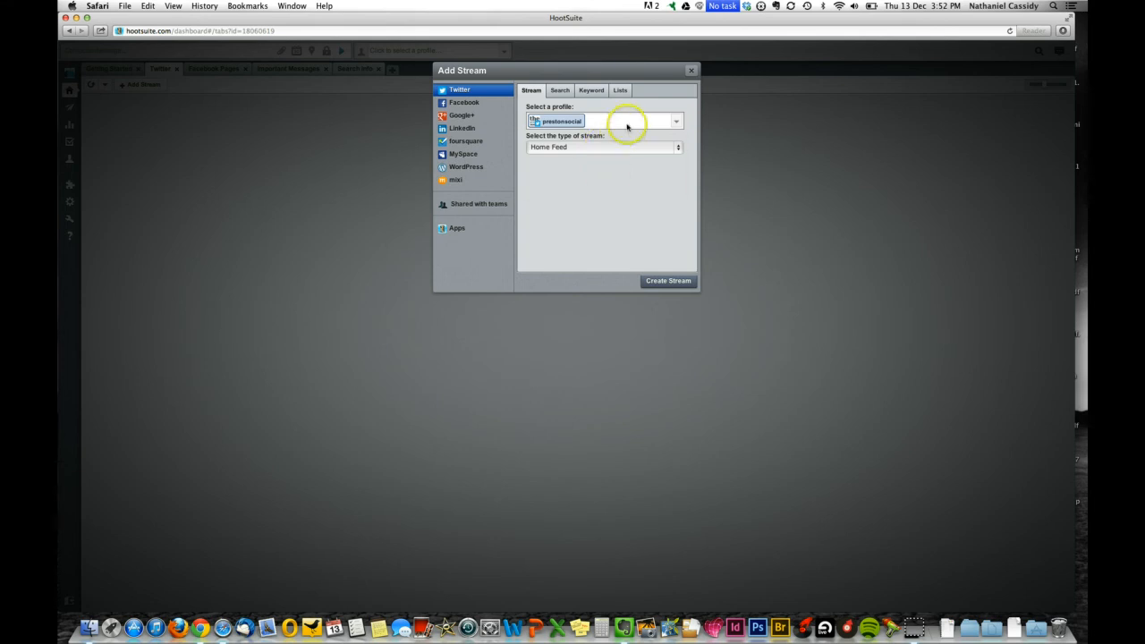
{"action": "mouse_move", "coordinate": [657, 128]}
{"action": "left_click", "coordinate": [620, 138]}
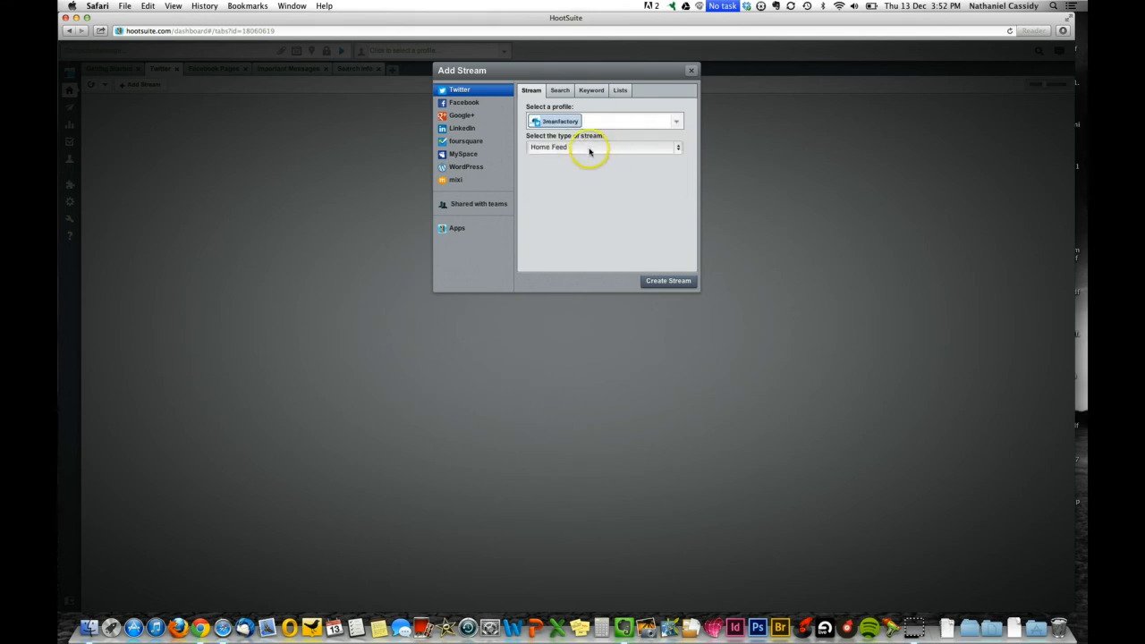
{"action": "left_click", "coordinate": [588, 150]}
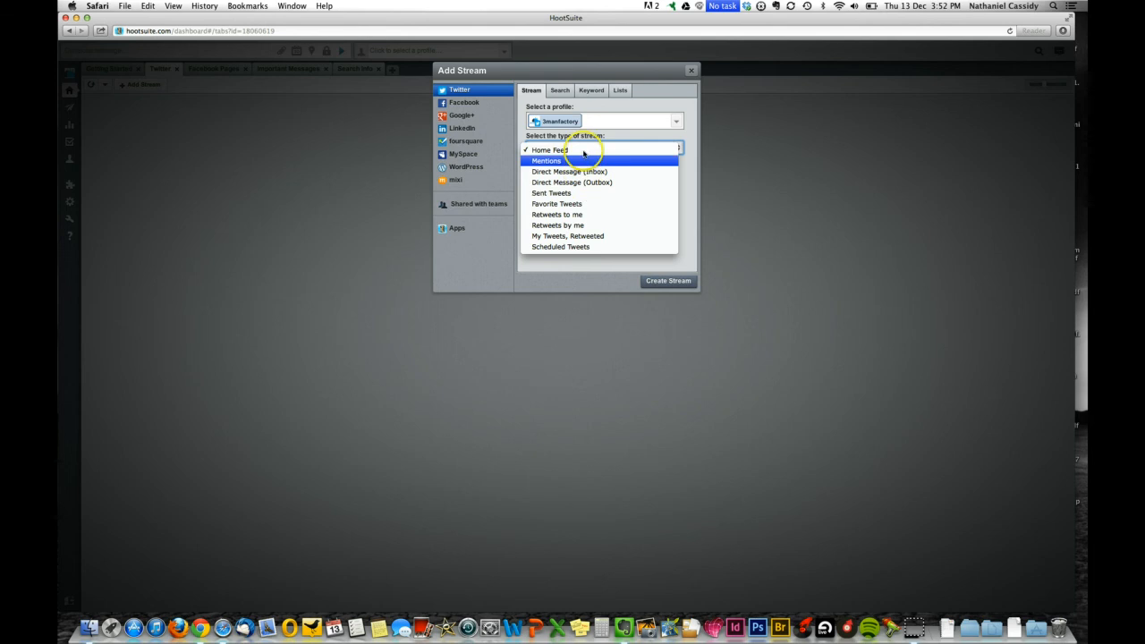
{"action": "left_click", "coordinate": [669, 282]}
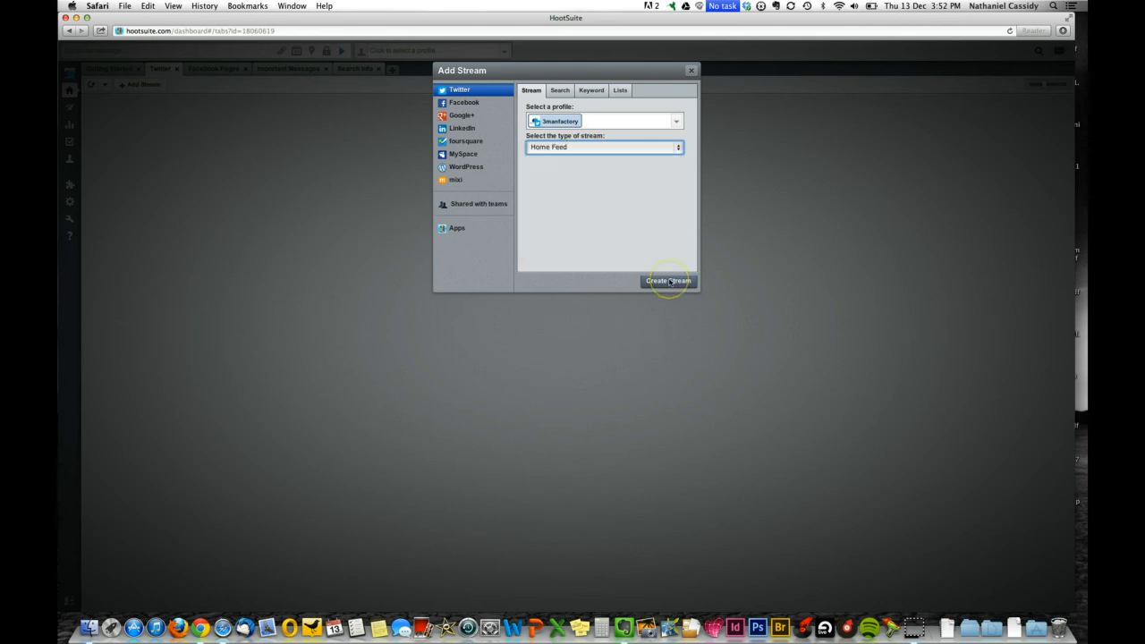
{"action": "left_click", "coordinate": [669, 282]}
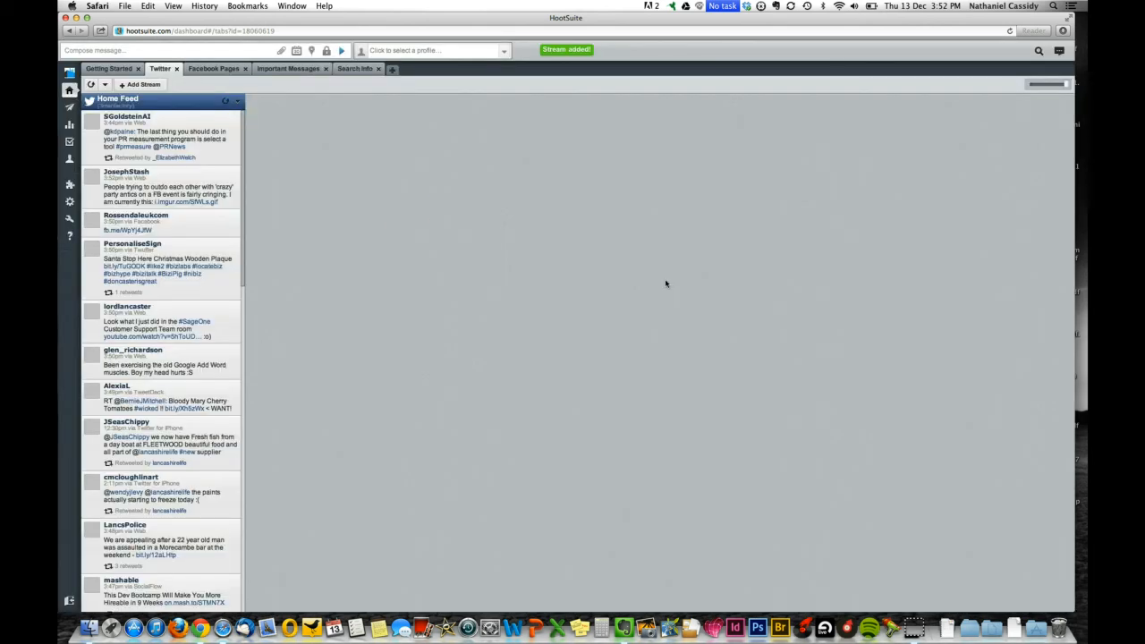
Add a Mentions stream for the 3manfactory Twitter profile.
{"action": "left_click", "coordinate": [158, 84]}
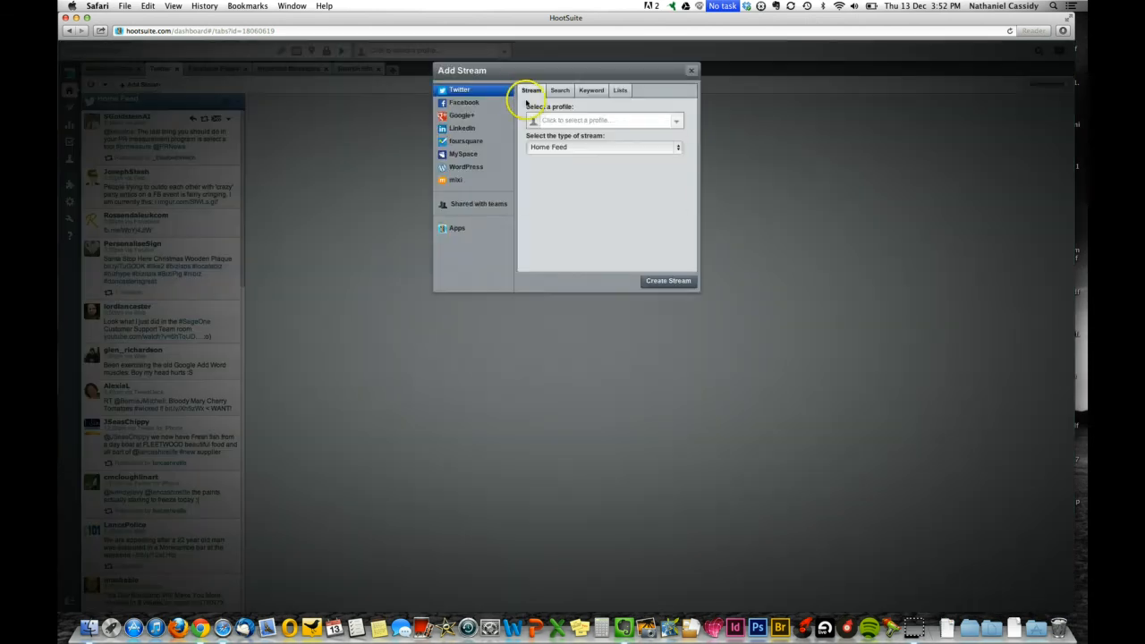
{"action": "left_click", "coordinate": [548, 120]}
{"action": "left_click", "coordinate": [565, 141]}
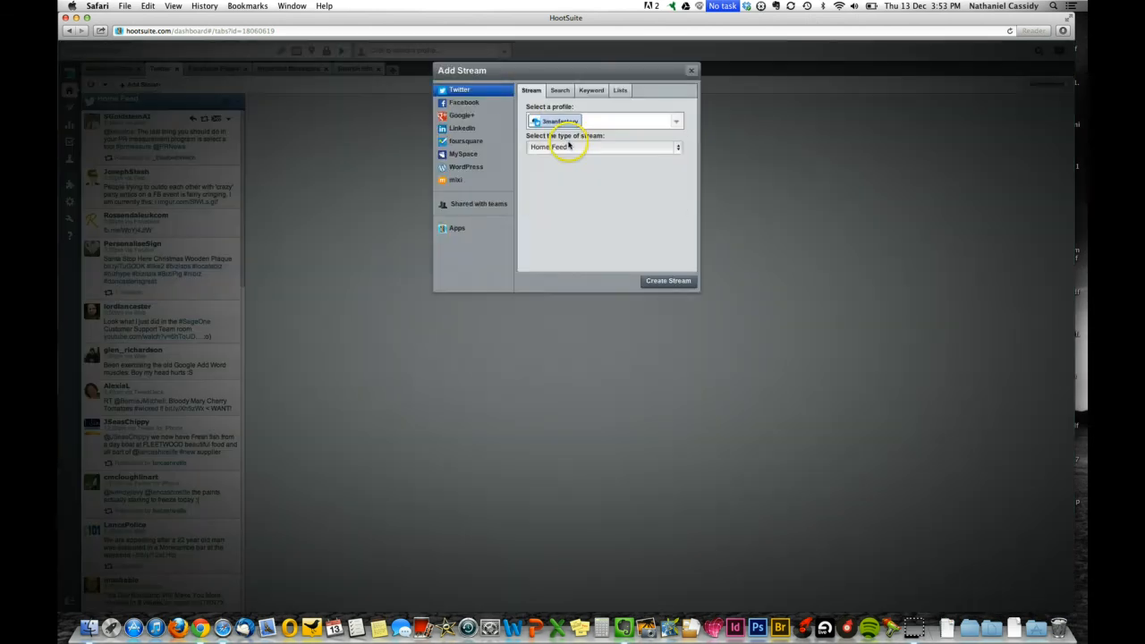
{"action": "left_click", "coordinate": [570, 149]}
{"action": "left_click", "coordinate": [571, 160]}
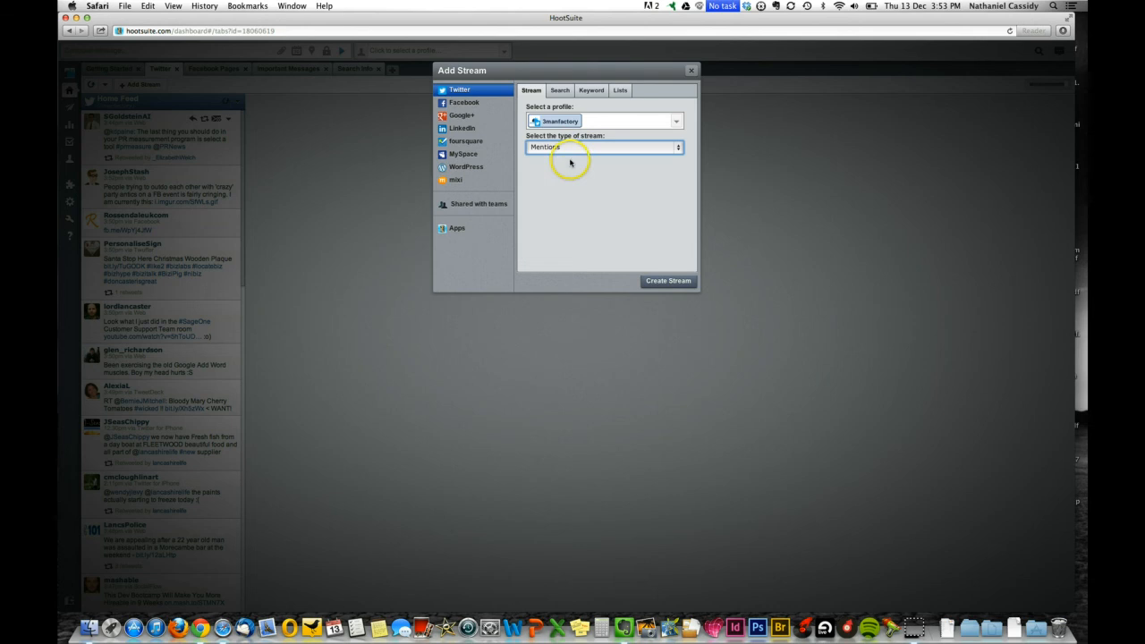
{"action": "left_click", "coordinate": [658, 281]}
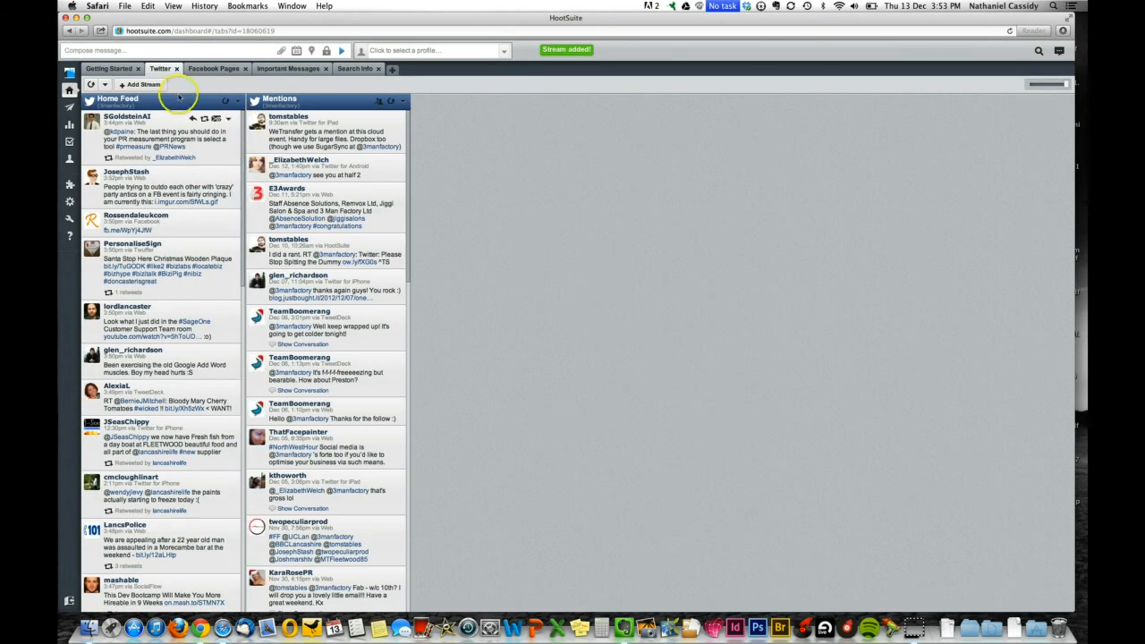
Add a Home Feed stream for the prestonsocial Twitter profile.
{"action": "left_click", "coordinate": [143, 84]}
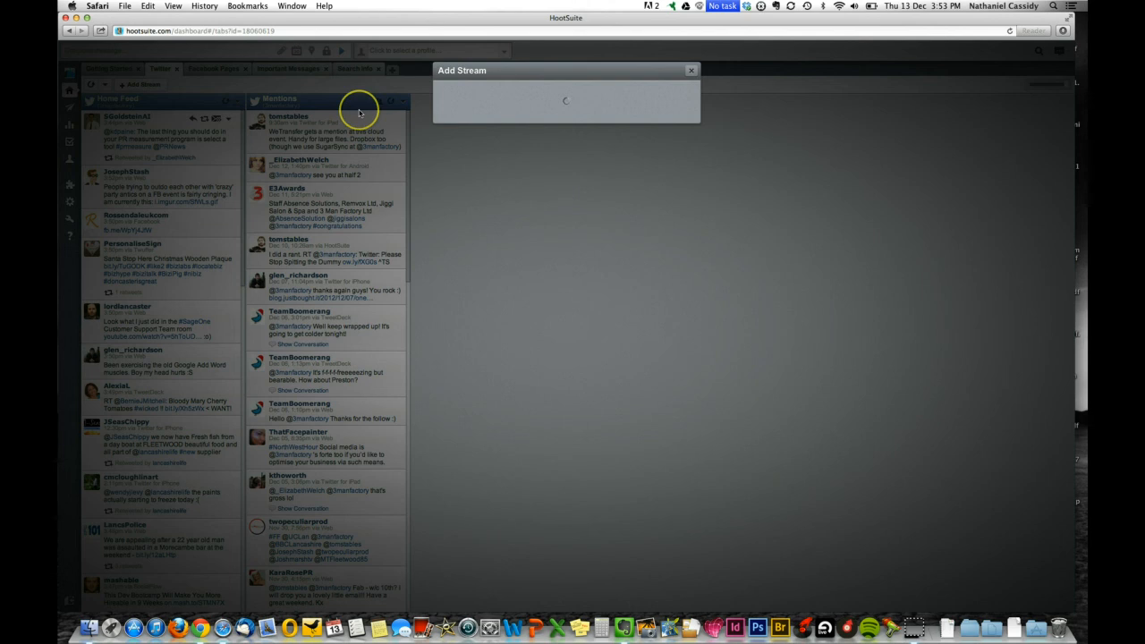
{"action": "left_click", "coordinate": [567, 119]}
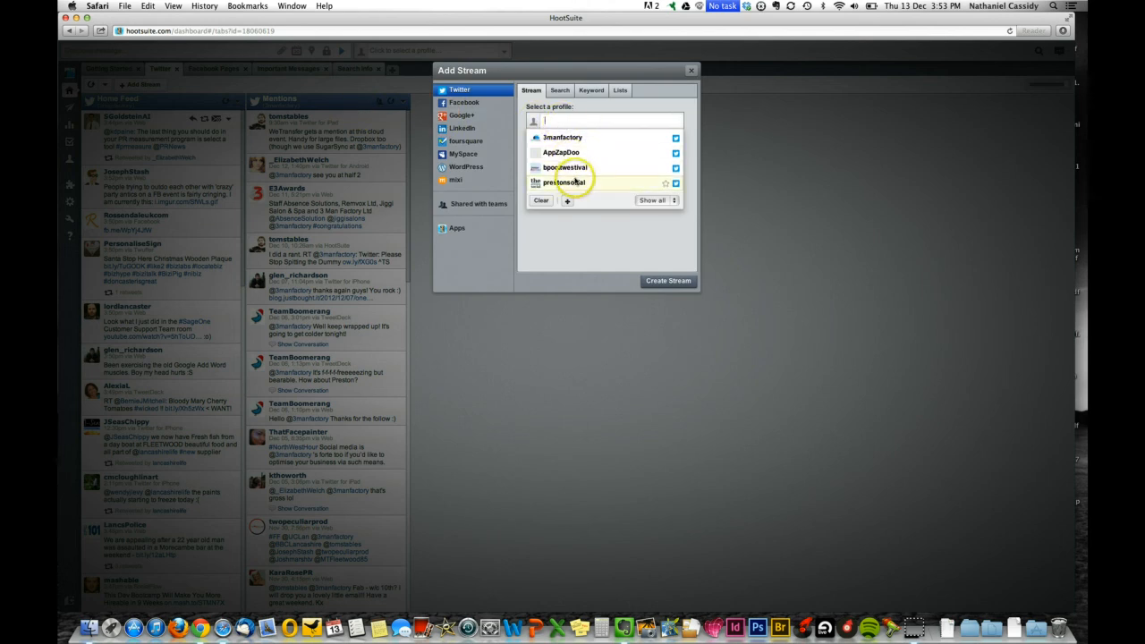
{"action": "left_click", "coordinate": [575, 182]}
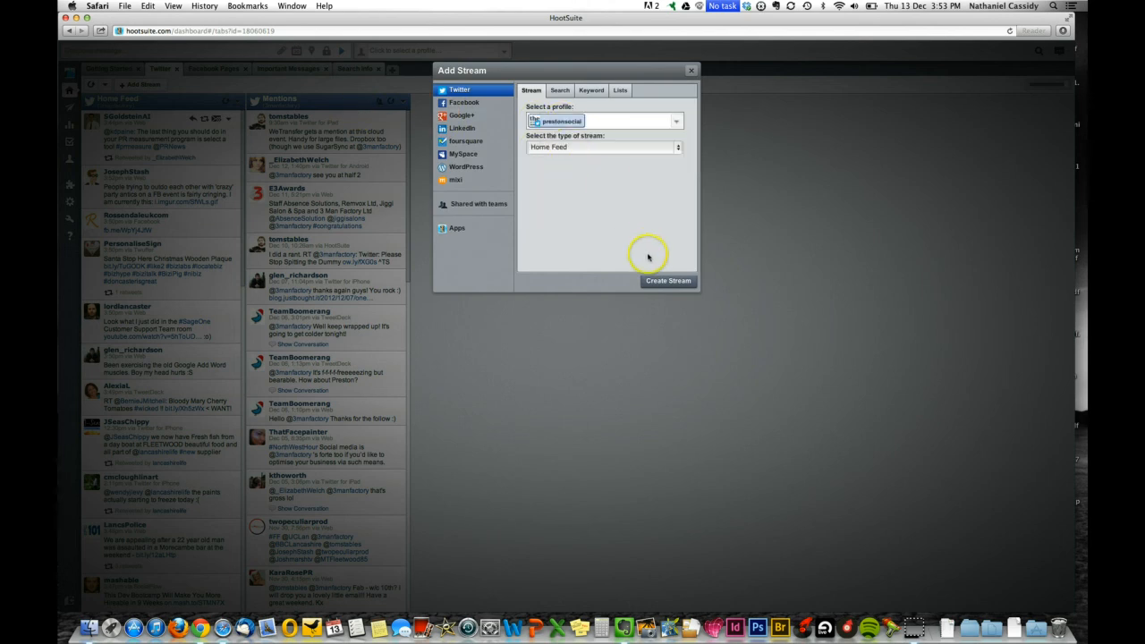
{"action": "left_click", "coordinate": [660, 281]}
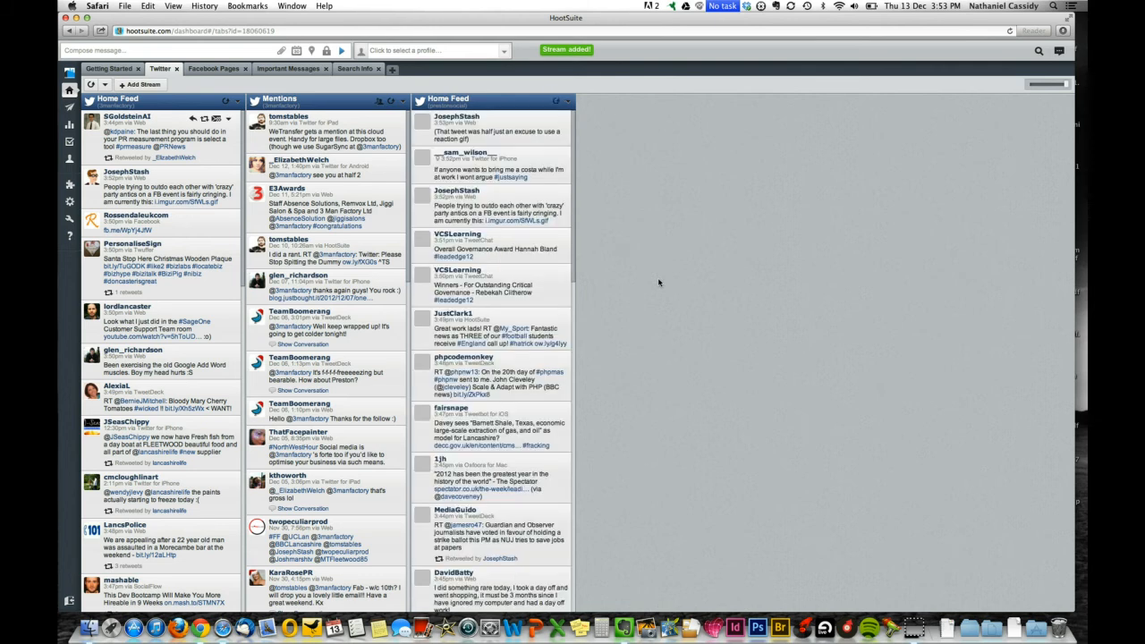
{"action": "left_click", "coordinate": [162, 84]}
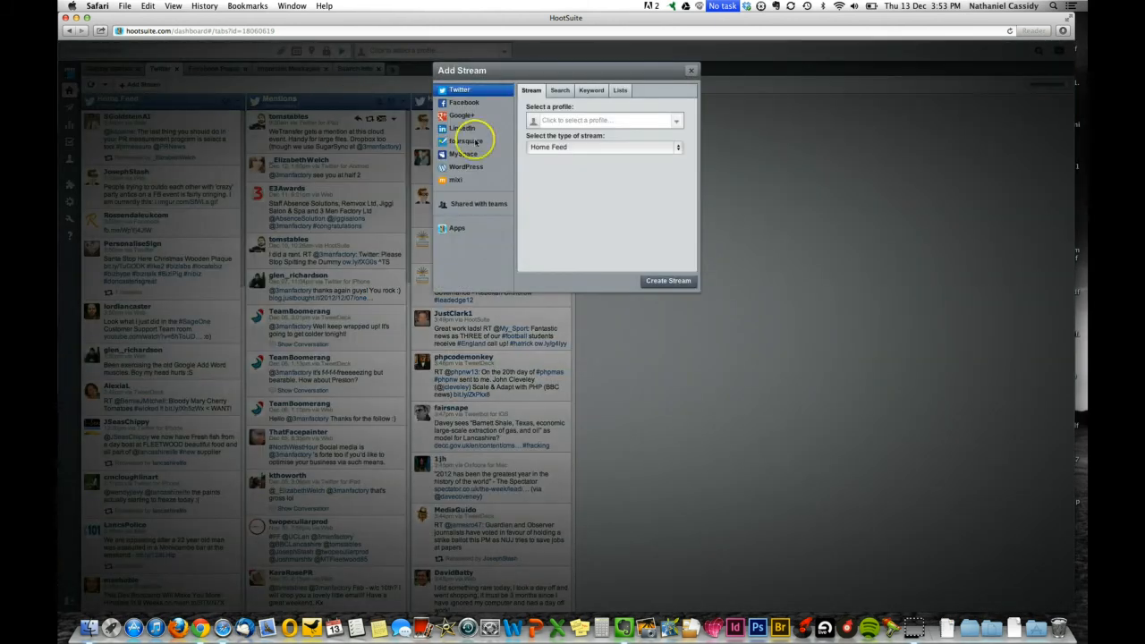
Add a Direct Message (Inbox) stream for prestonsocial, then go to Facebook Pages.
{"action": "left_click", "coordinate": [577, 120]}
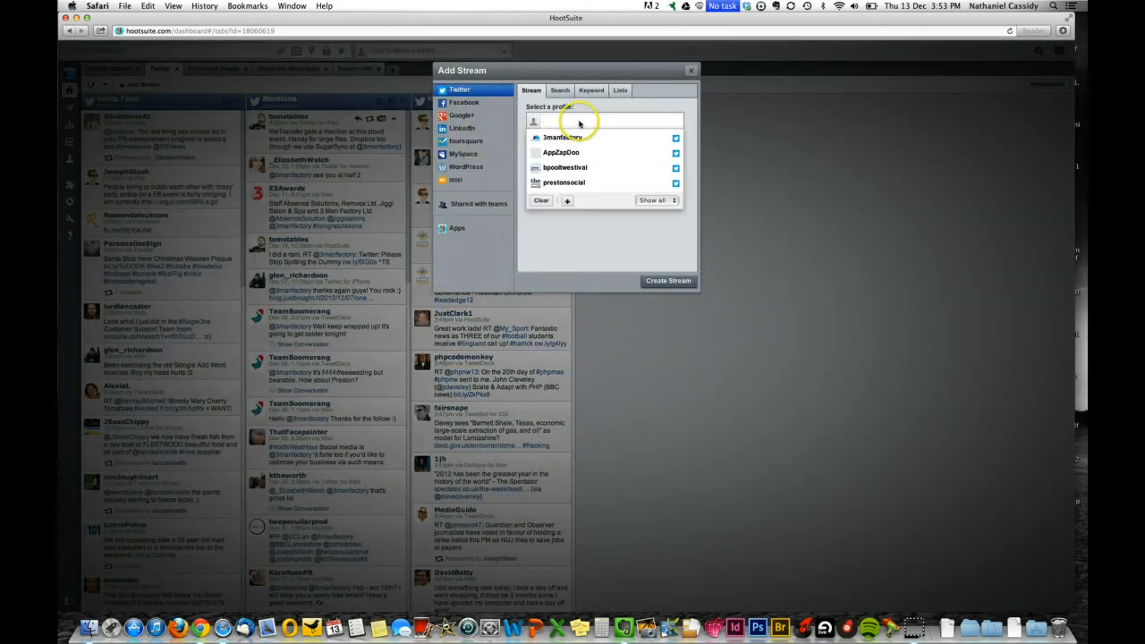
{"action": "left_click", "coordinate": [583, 181]}
{"action": "left_click", "coordinate": [577, 152]}
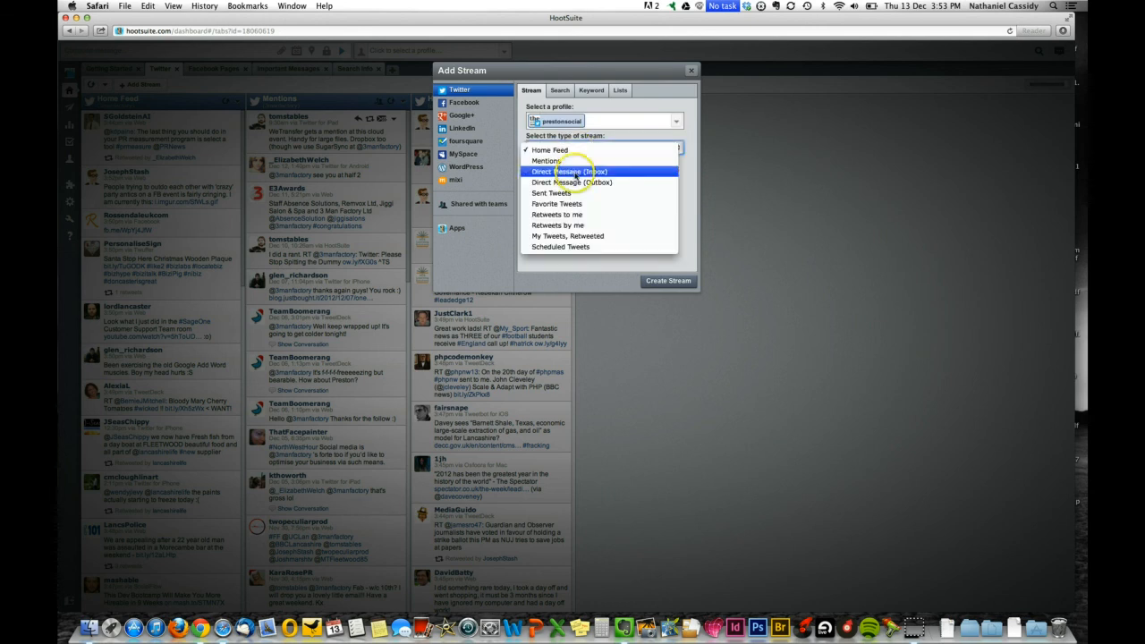
{"action": "left_click", "coordinate": [582, 172]}
{"action": "left_click", "coordinate": [660, 281]}
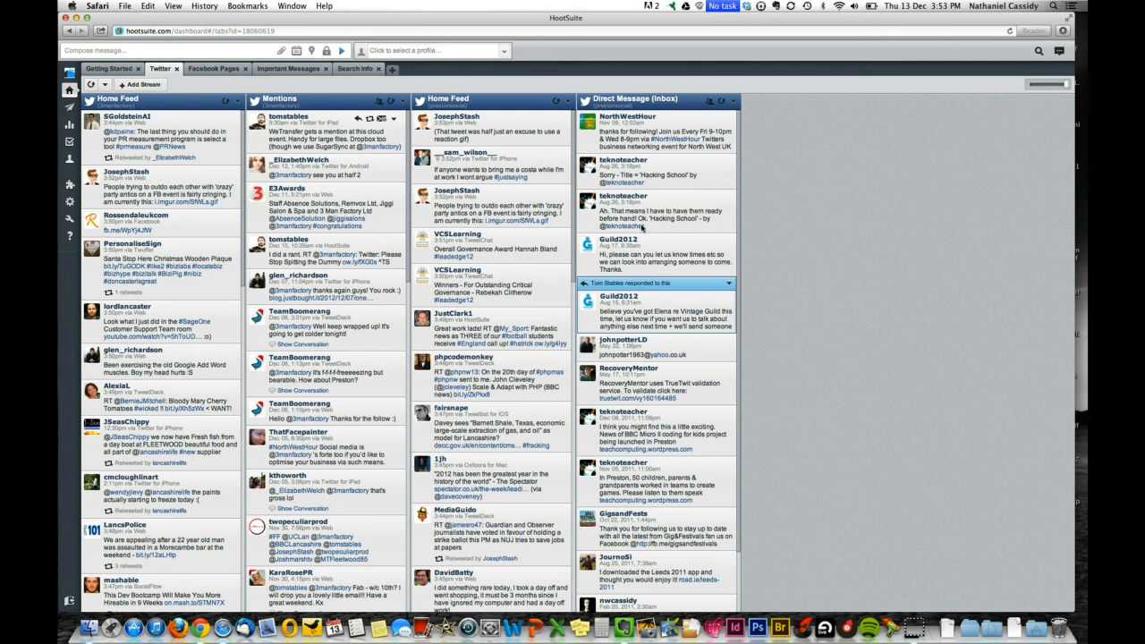
{"action": "left_click", "coordinate": [222, 71]}
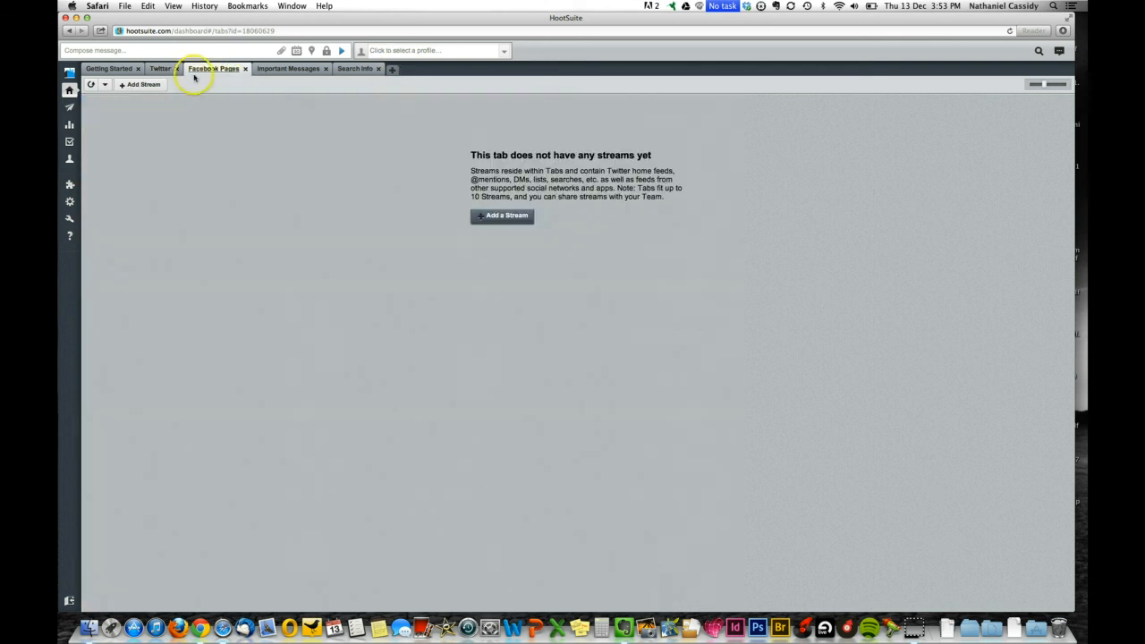
Add 3ManFactory's Facebook Wall Posts, Events, Scheduled Messages and Private Messages streams.
{"action": "left_click", "coordinate": [153, 84]}
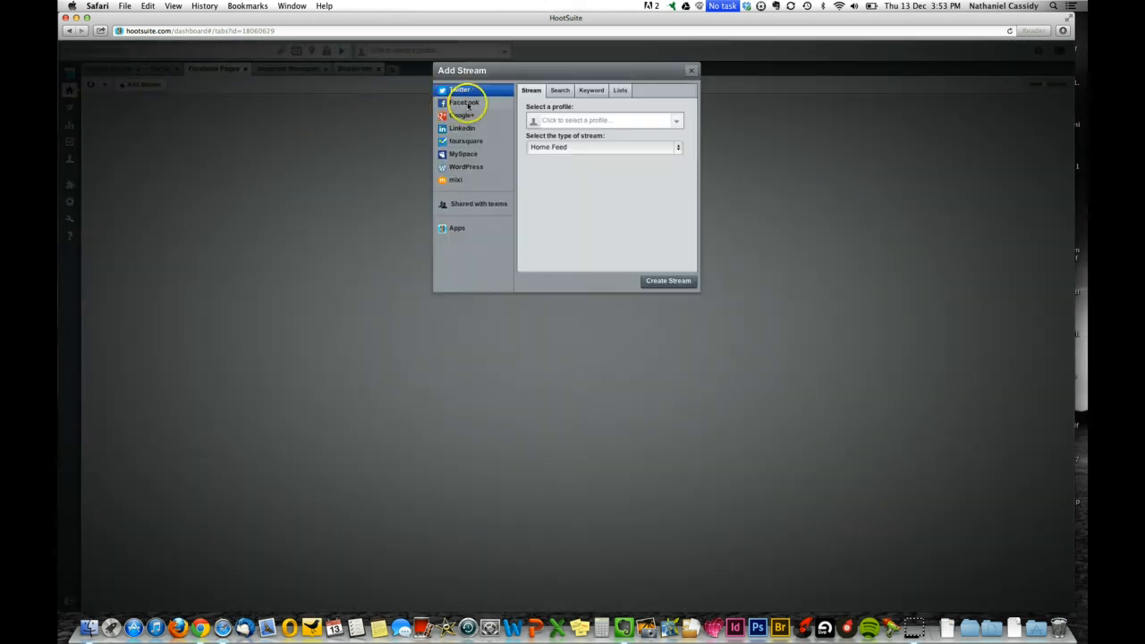
{"action": "left_click", "coordinate": [466, 102]}
{"action": "left_click", "coordinate": [550, 122]}
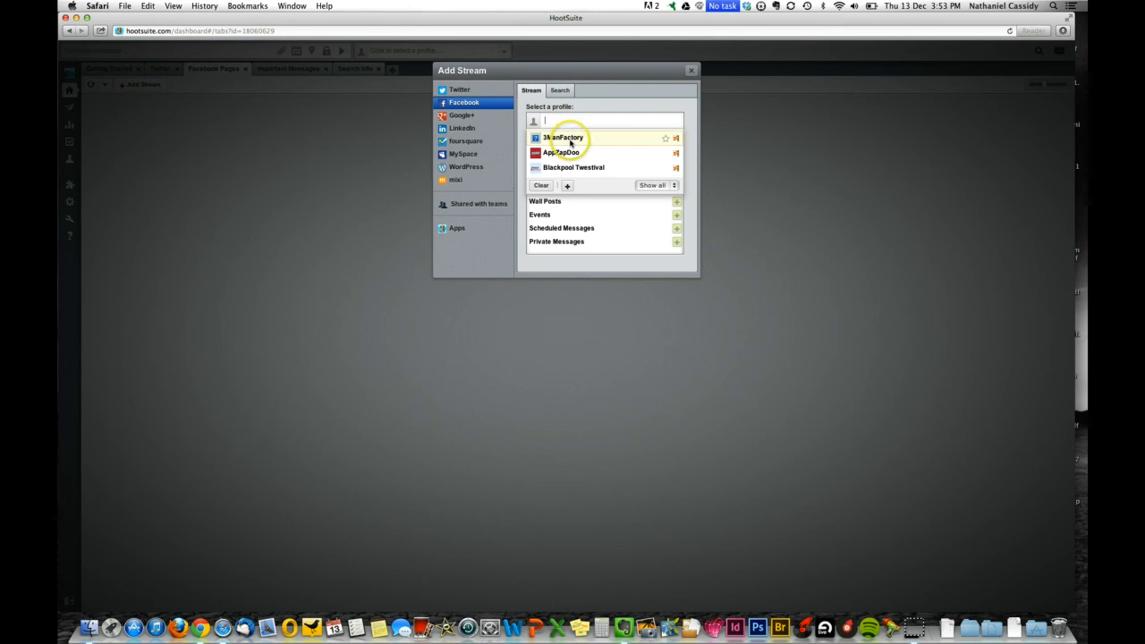
{"action": "left_click", "coordinate": [564, 138]}
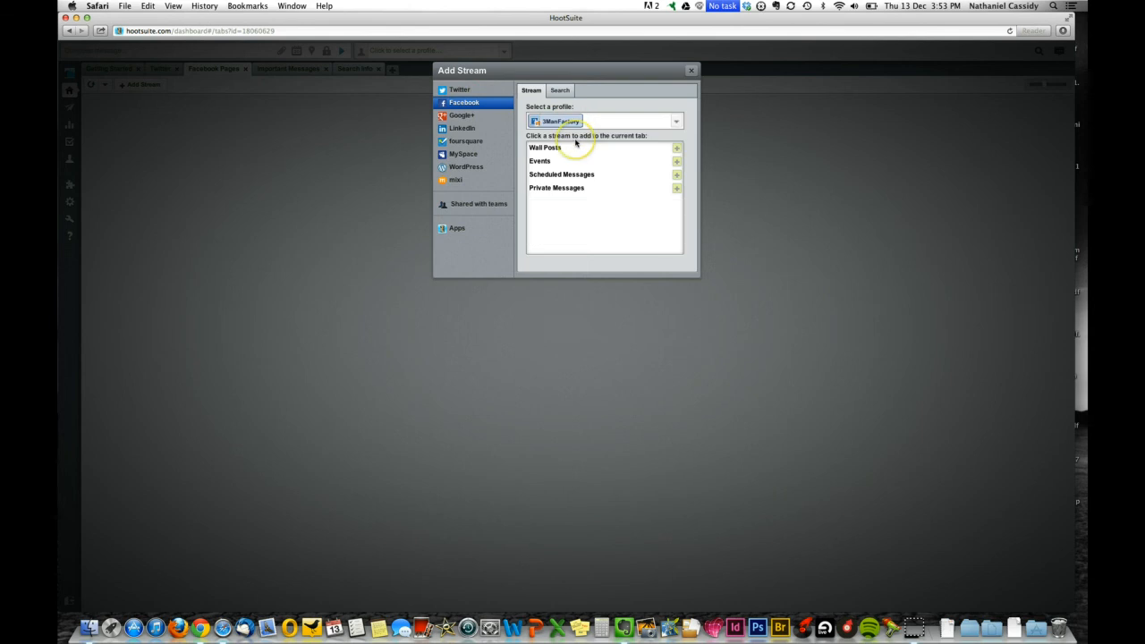
{"action": "left_click", "coordinate": [677, 148]}
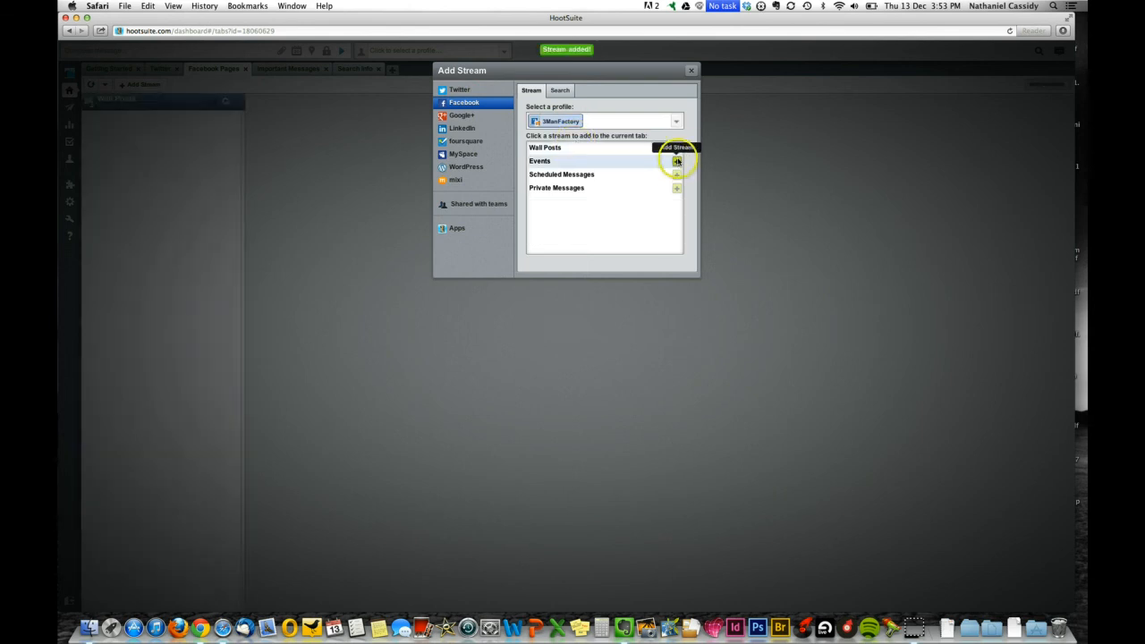
{"action": "left_click", "coordinate": [677, 174]}
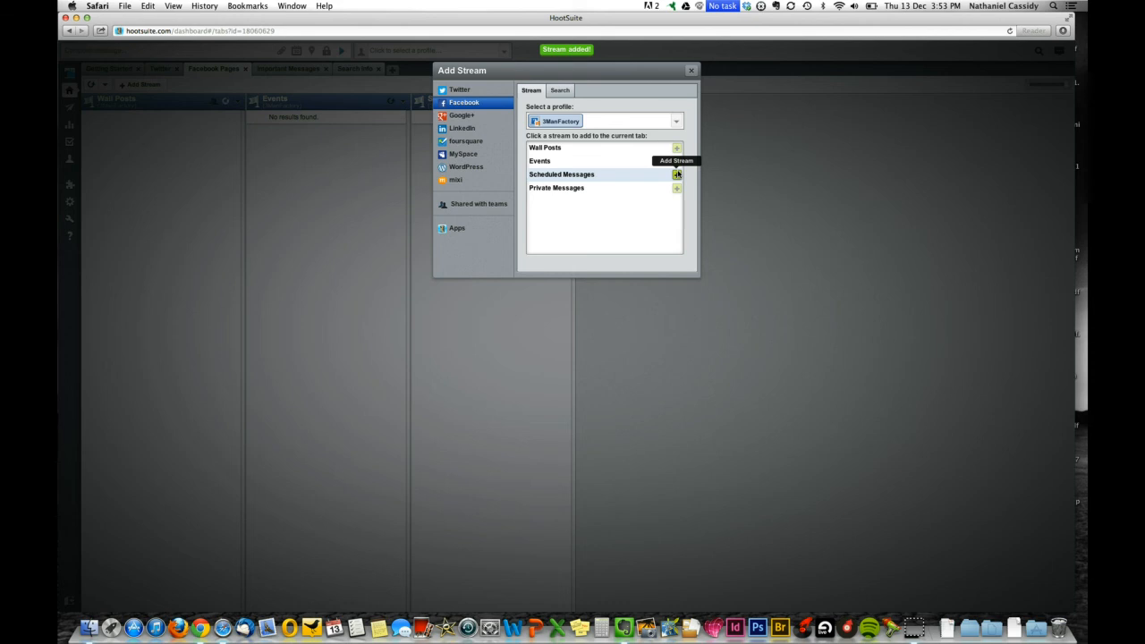
{"action": "left_click", "coordinate": [677, 187]}
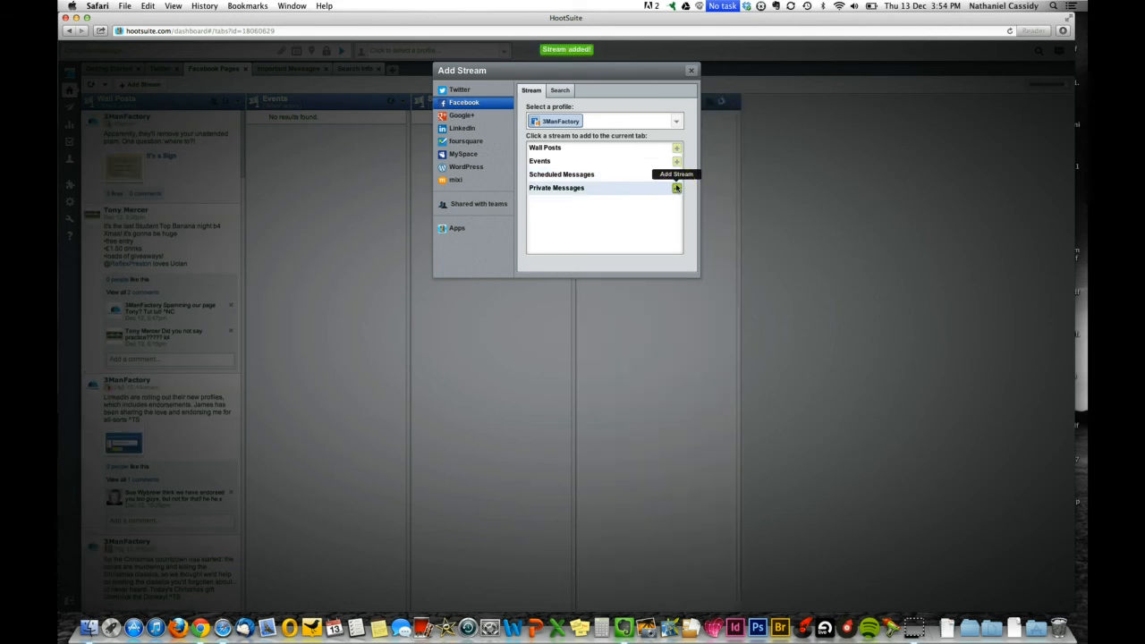
{"action": "left_click", "coordinate": [648, 206]}
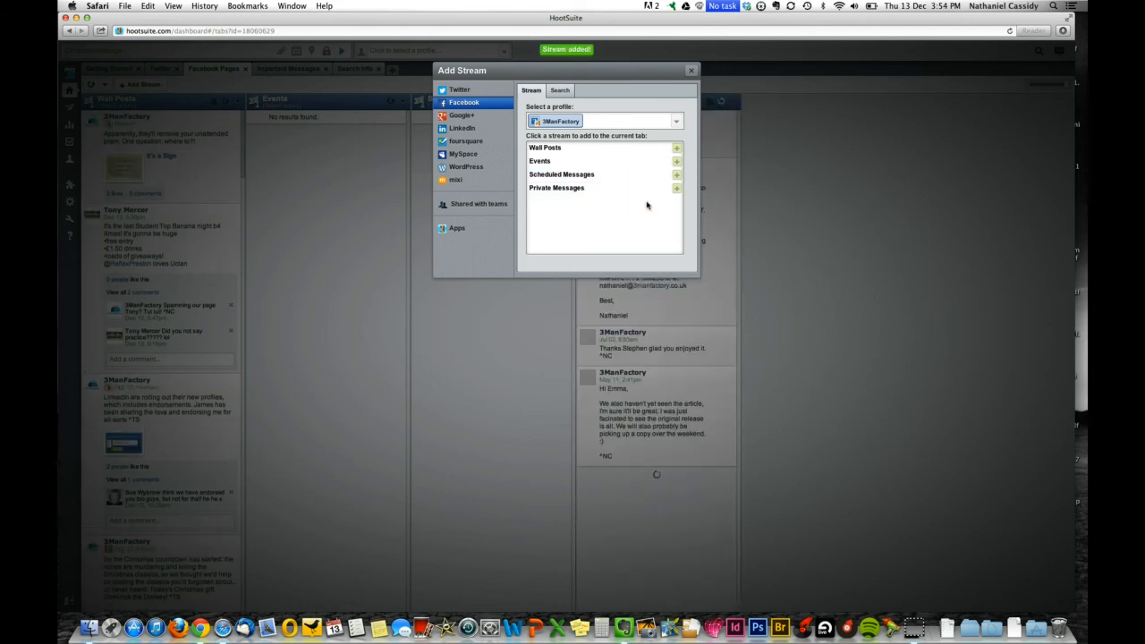
{"action": "left_click", "coordinate": [691, 71]}
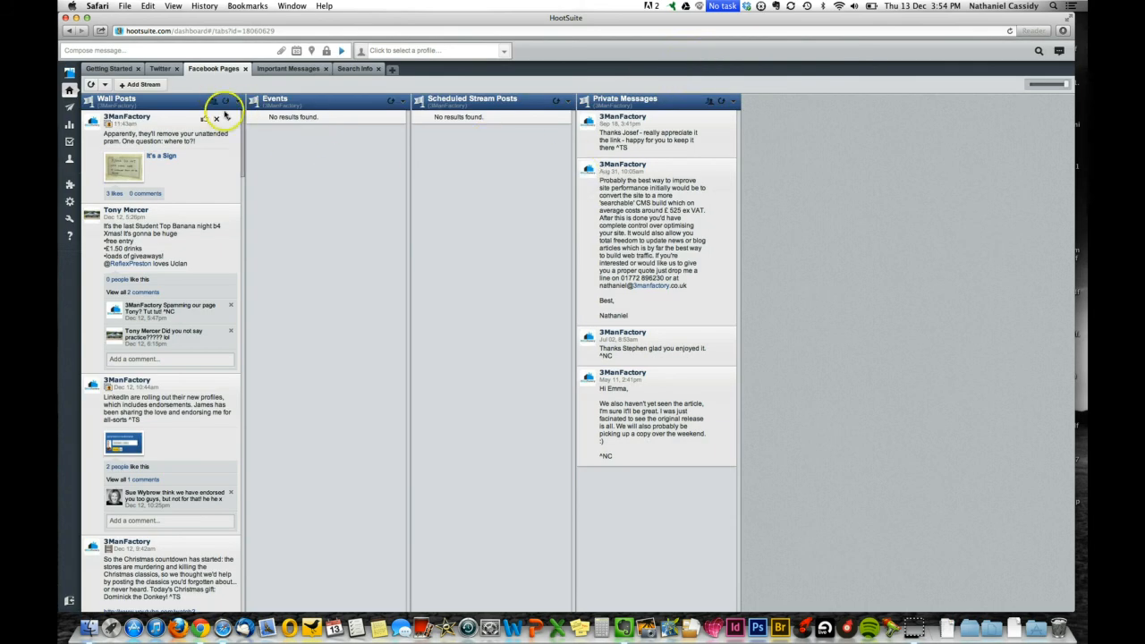
Add AppZapDoo's Facebook Wall Posts, Events, Scheduled Messages and Private Messages streams.
{"action": "left_click", "coordinate": [154, 85]}
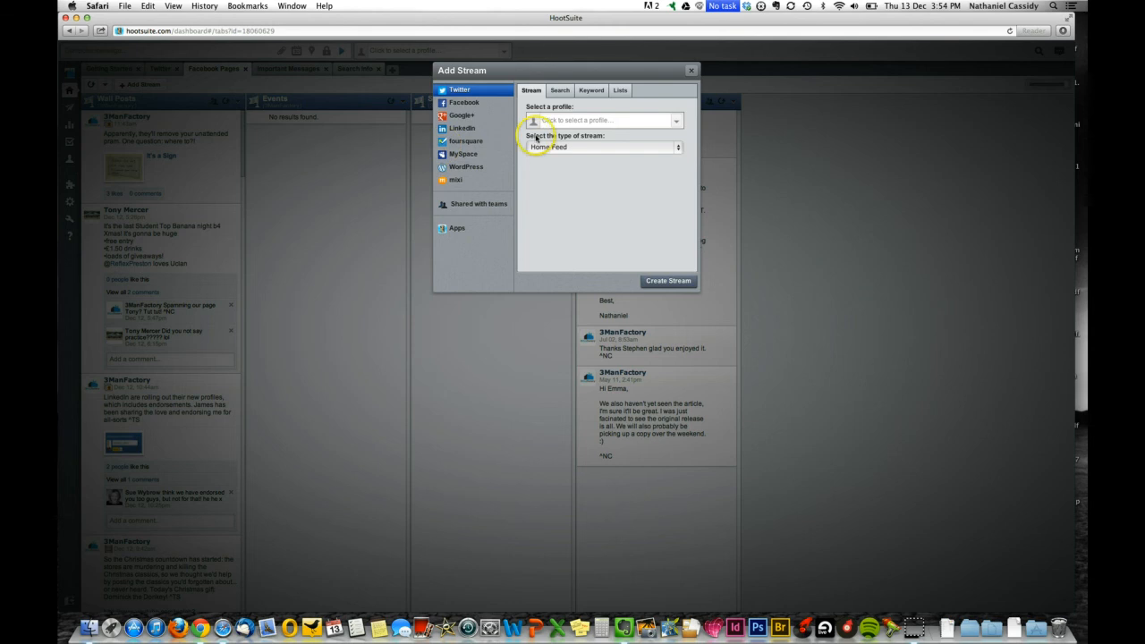
{"action": "left_click", "coordinate": [490, 101]}
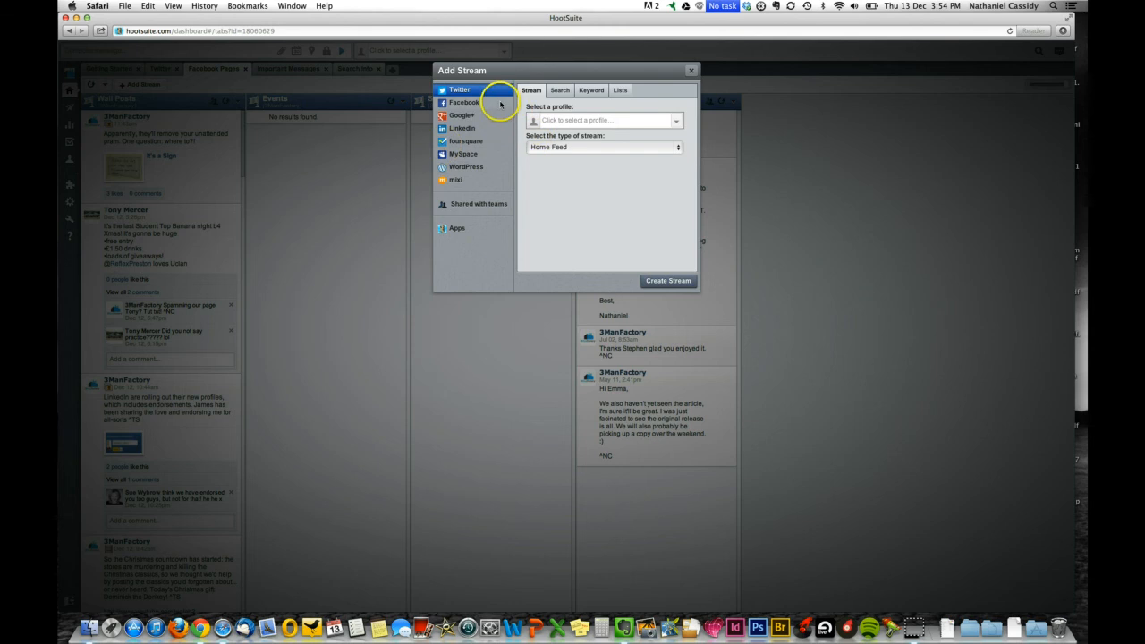
{"action": "left_click", "coordinate": [599, 122]}
{"action": "left_click", "coordinate": [583, 151]}
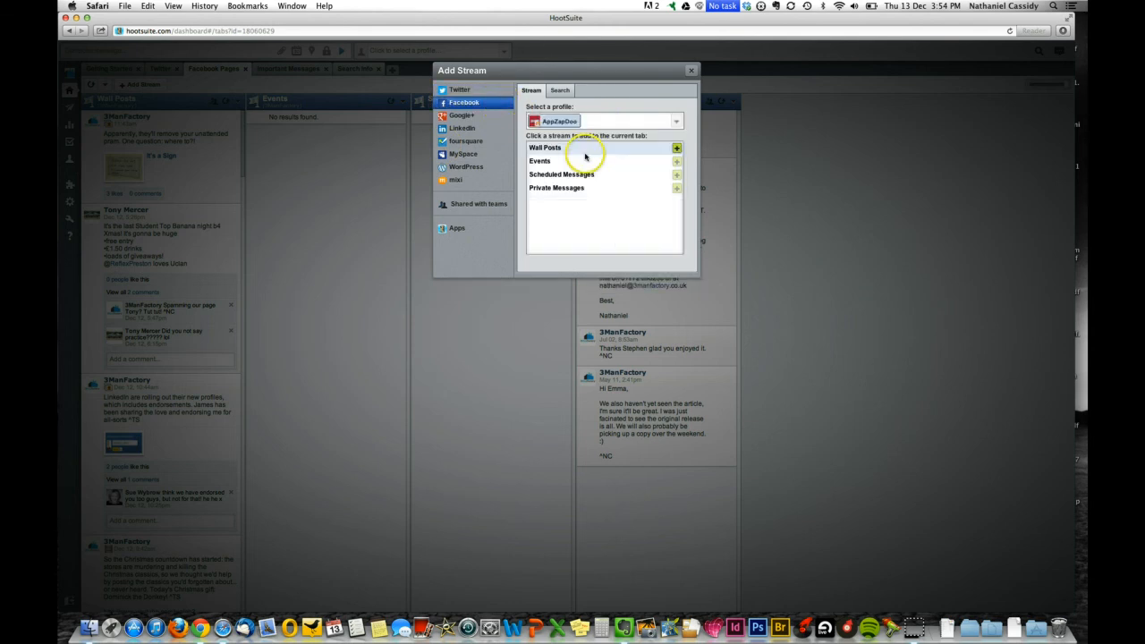
{"action": "left_click", "coordinate": [678, 148]}
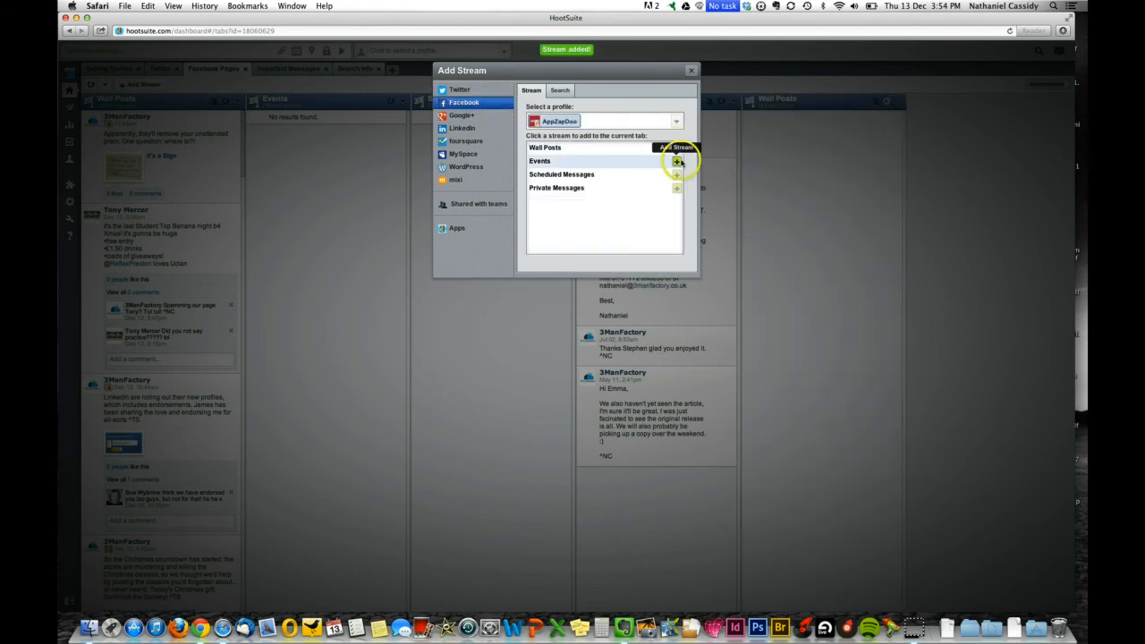
{"action": "left_click", "coordinate": [678, 161]}
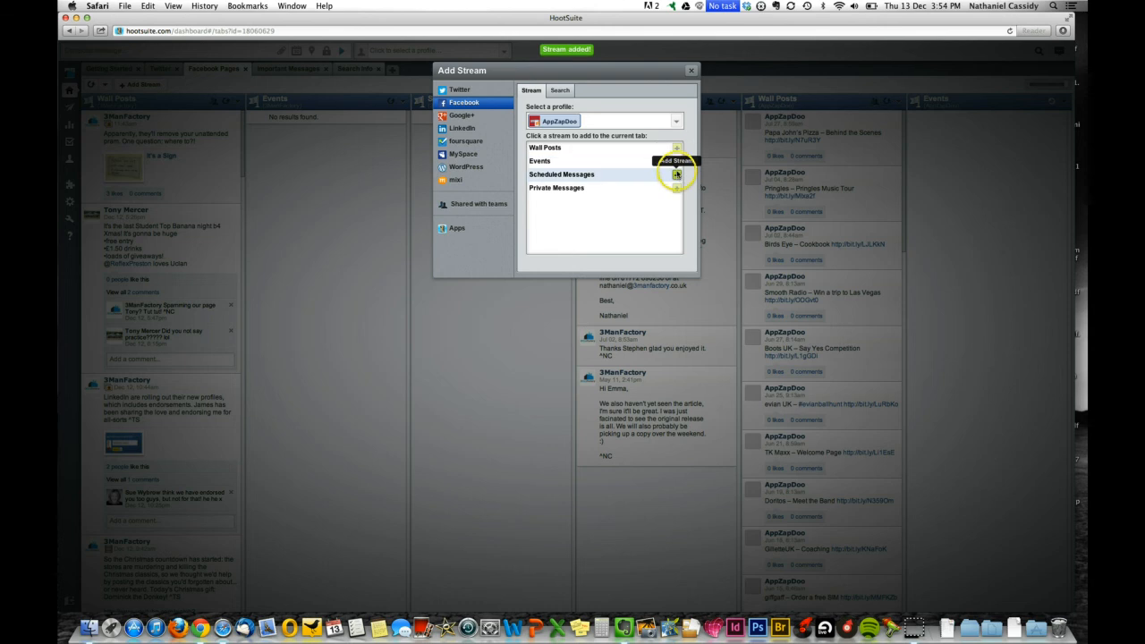
{"action": "left_click", "coordinate": [678, 175]}
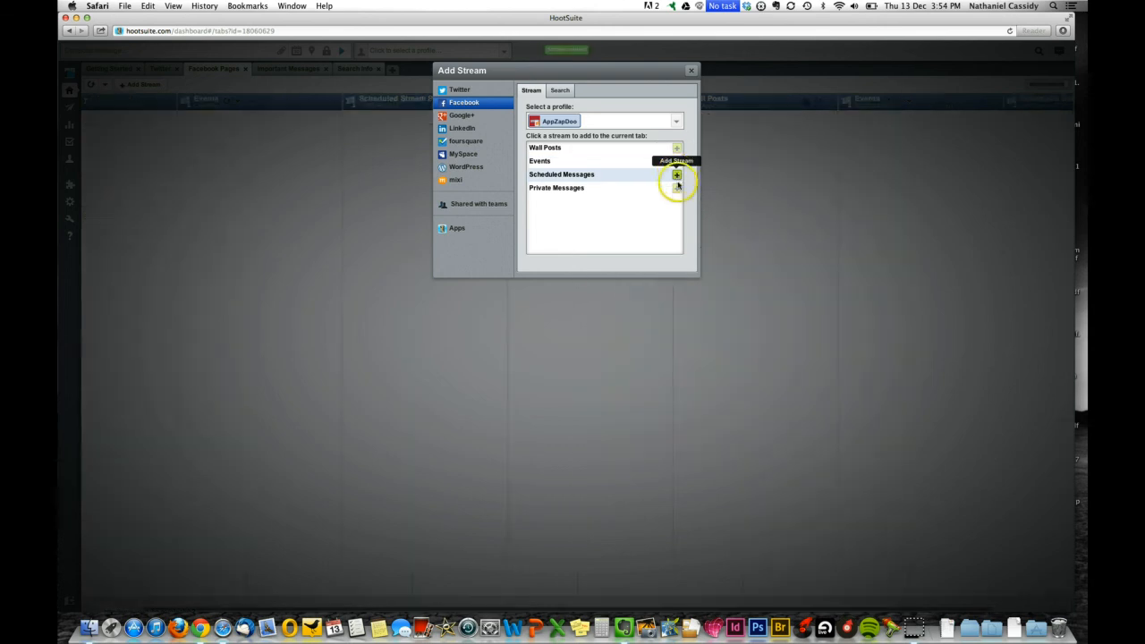
{"action": "left_click", "coordinate": [677, 188]}
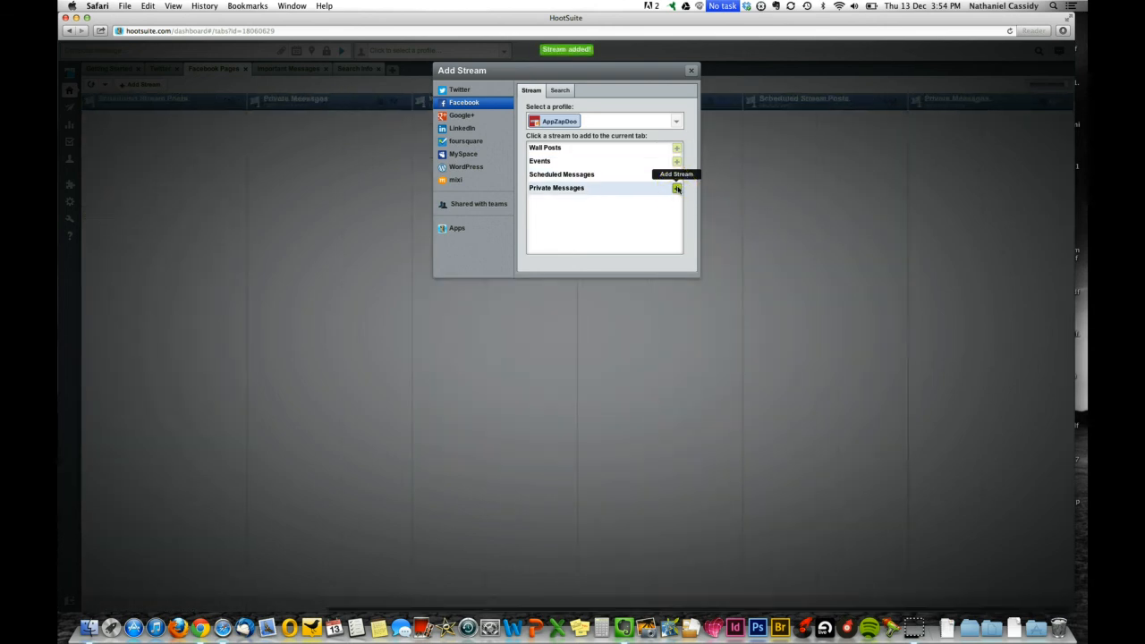
{"action": "left_click", "coordinate": [692, 70]}
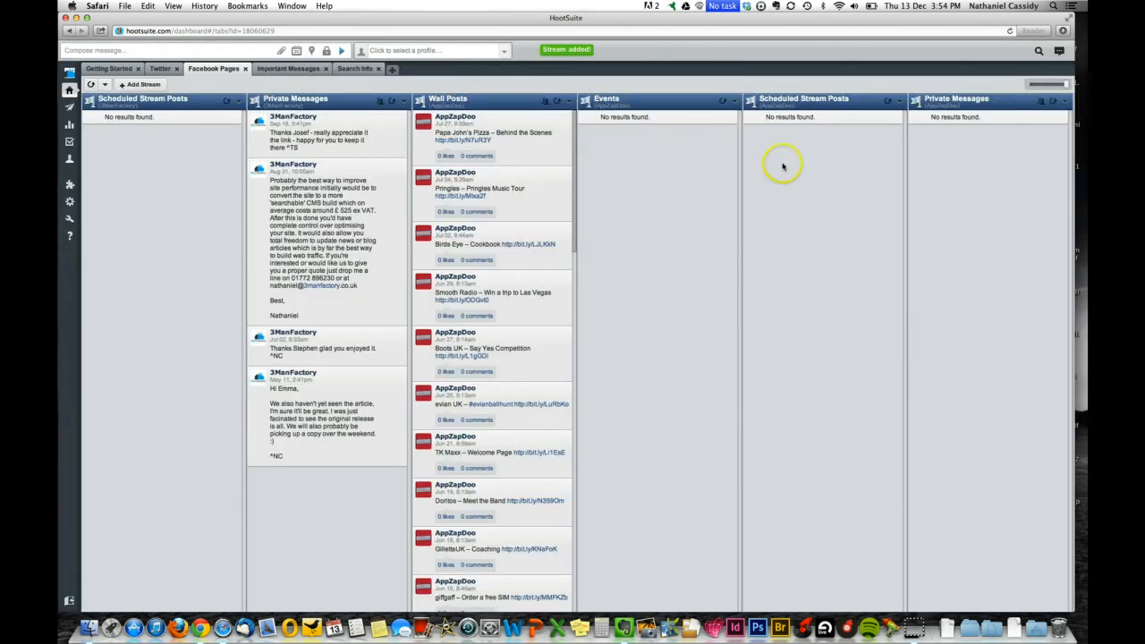
{"action": "scroll", "coordinate": [783, 167], "scroll_direction": "left", "scroll_amount": 4}
{"action": "scroll", "coordinate": [783, 166], "scroll_direction": "down", "scroll_amount": 1}
{"action": "scroll", "coordinate": [783, 166], "scroll_direction": "right", "scroll_amount": 4}
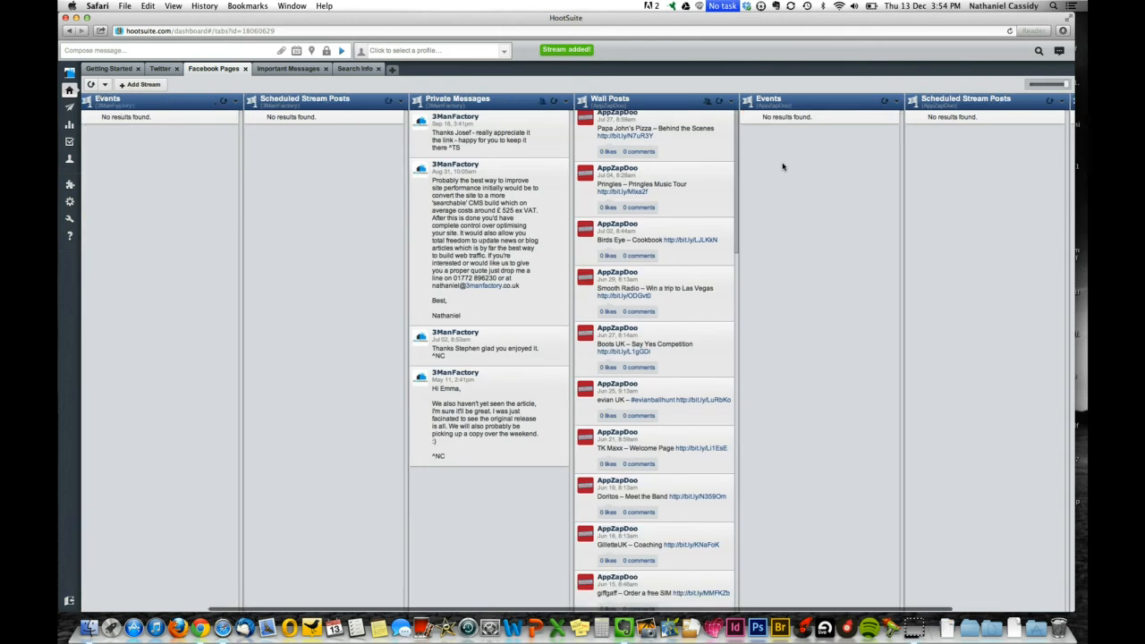
{"action": "scroll", "coordinate": [785, 169], "scroll_direction": "left", "scroll_amount": 4}
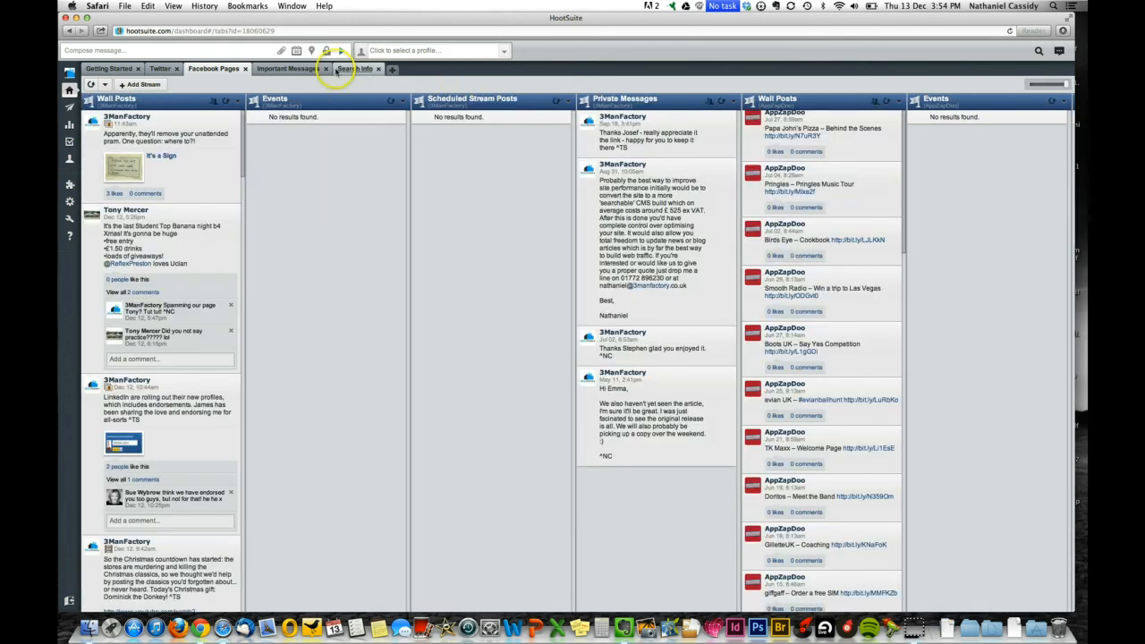
On Important Messages, add a Twitter Mentions stream for 3manfactory.
{"action": "left_click", "coordinate": [296, 69]}
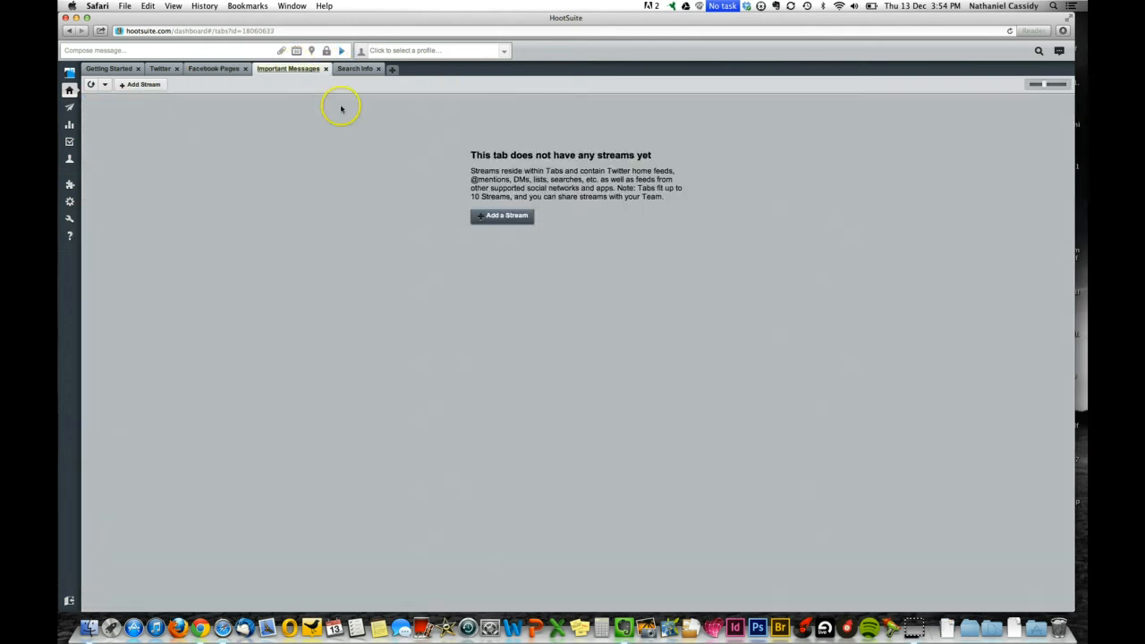
{"action": "left_click", "coordinate": [490, 217]}
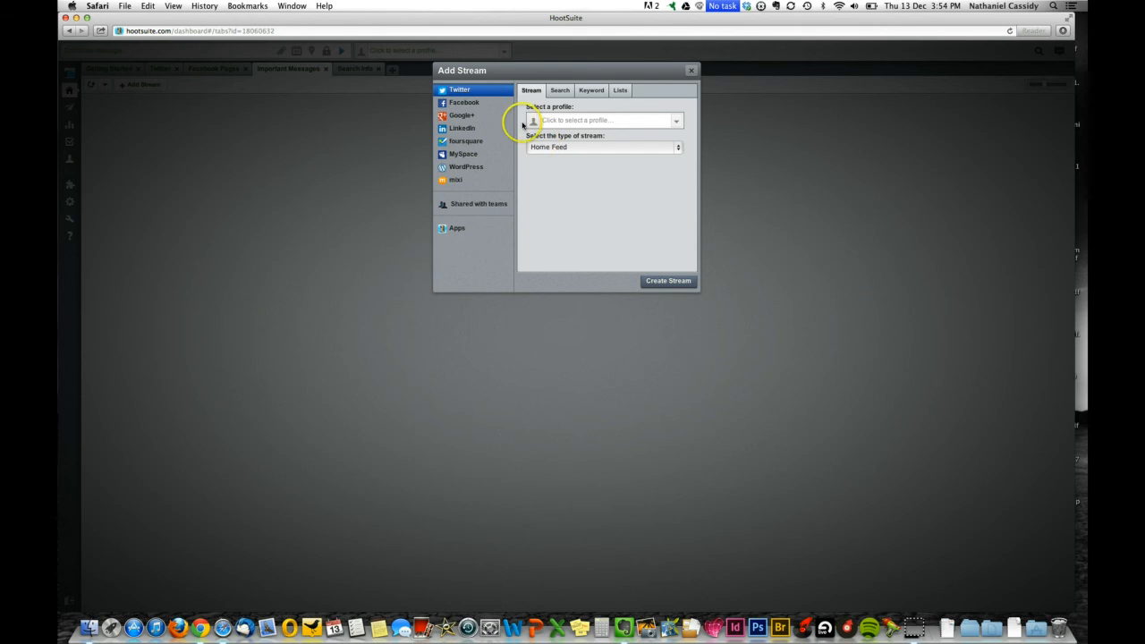
{"action": "left_click", "coordinate": [550, 119]}
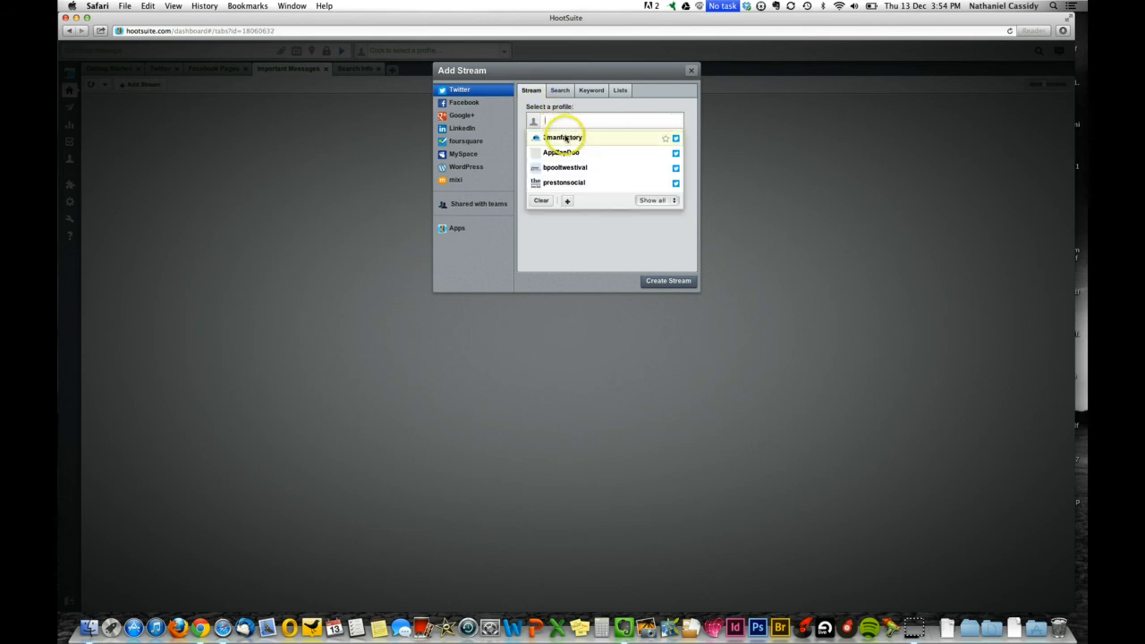
{"action": "left_click", "coordinate": [566, 137]}
{"action": "left_click", "coordinate": [571, 150]}
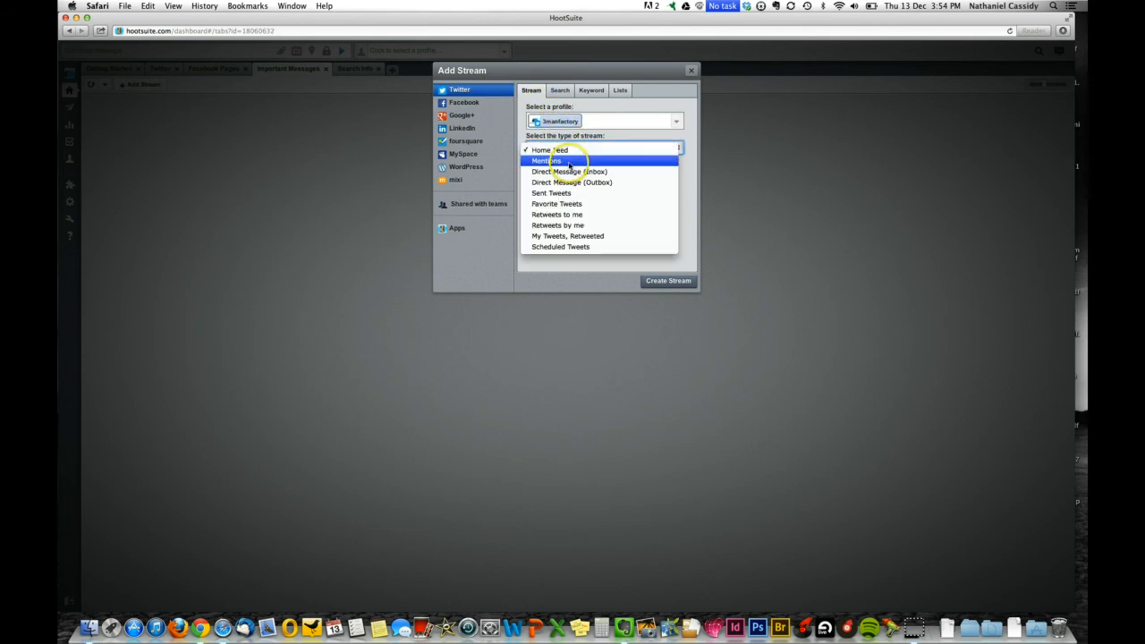
{"action": "left_click", "coordinate": [569, 164]}
{"action": "left_click", "coordinate": [661, 279]}
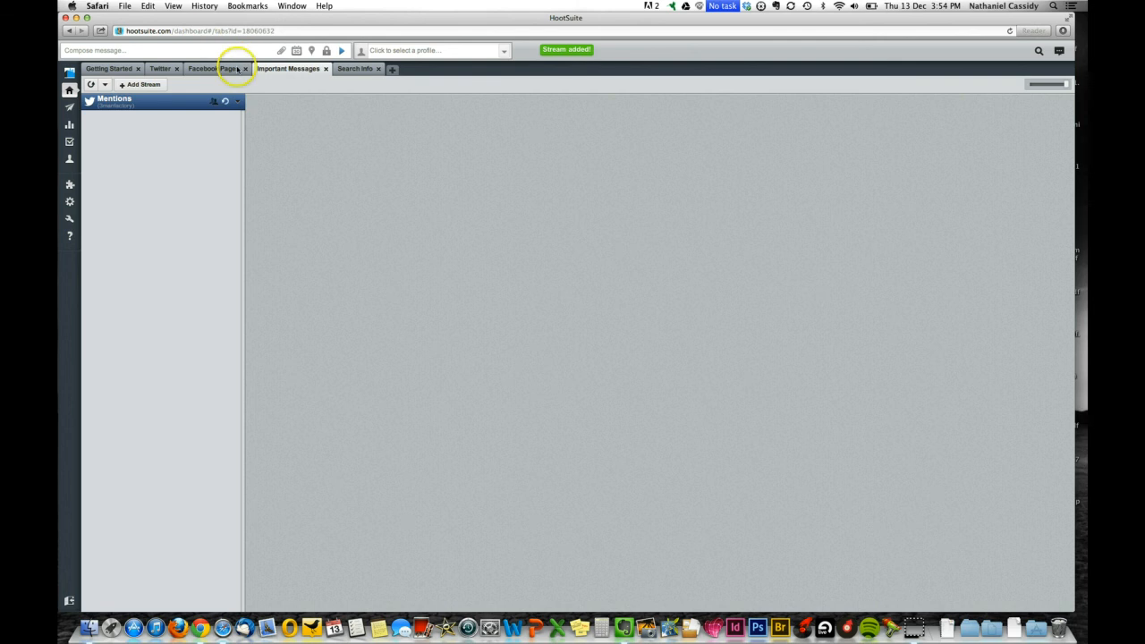
Add a Twitter Direct Message (Inbox) stream for 3manfactory.
{"action": "left_click", "coordinate": [145, 85]}
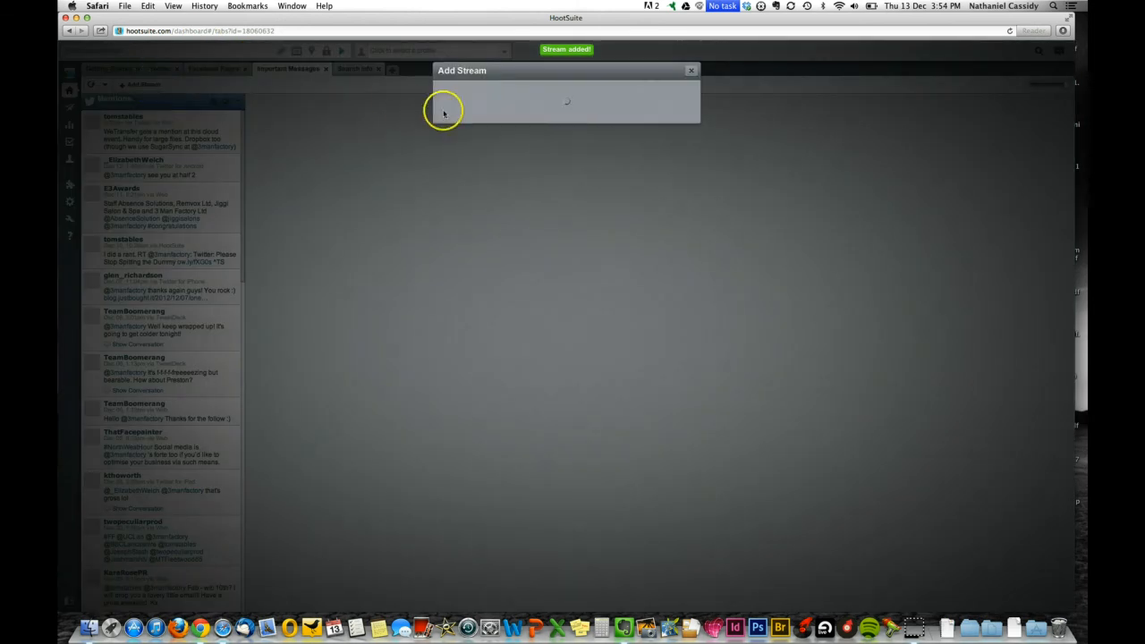
{"action": "left_click", "coordinate": [558, 122]}
{"action": "left_click", "coordinate": [556, 134]}
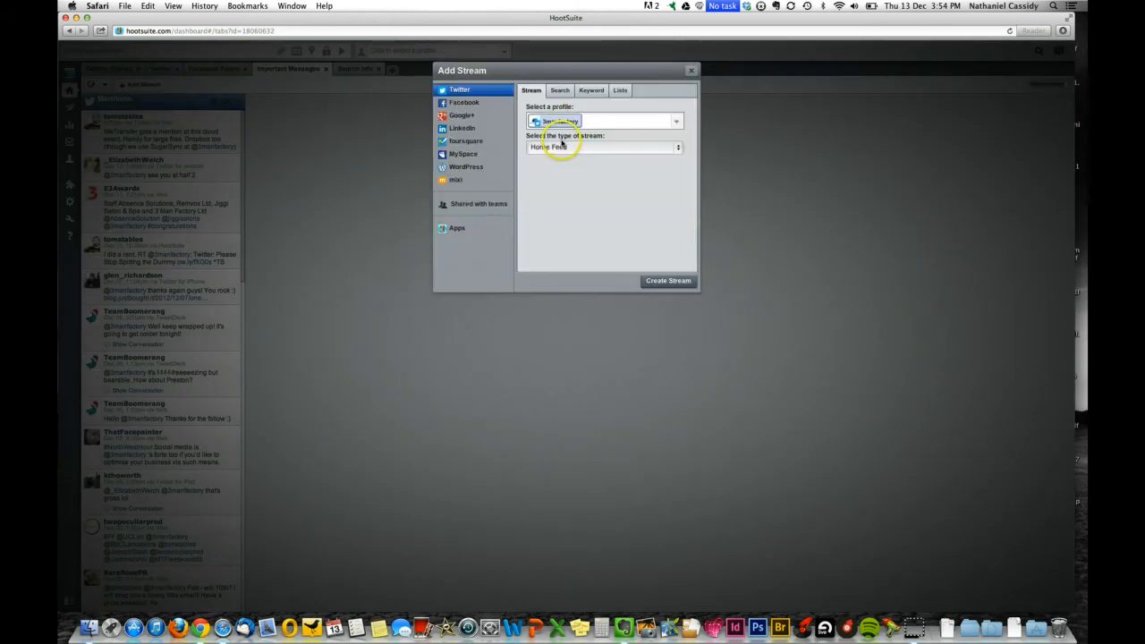
{"action": "left_click", "coordinate": [564, 148]}
{"action": "left_click", "coordinate": [573, 171]}
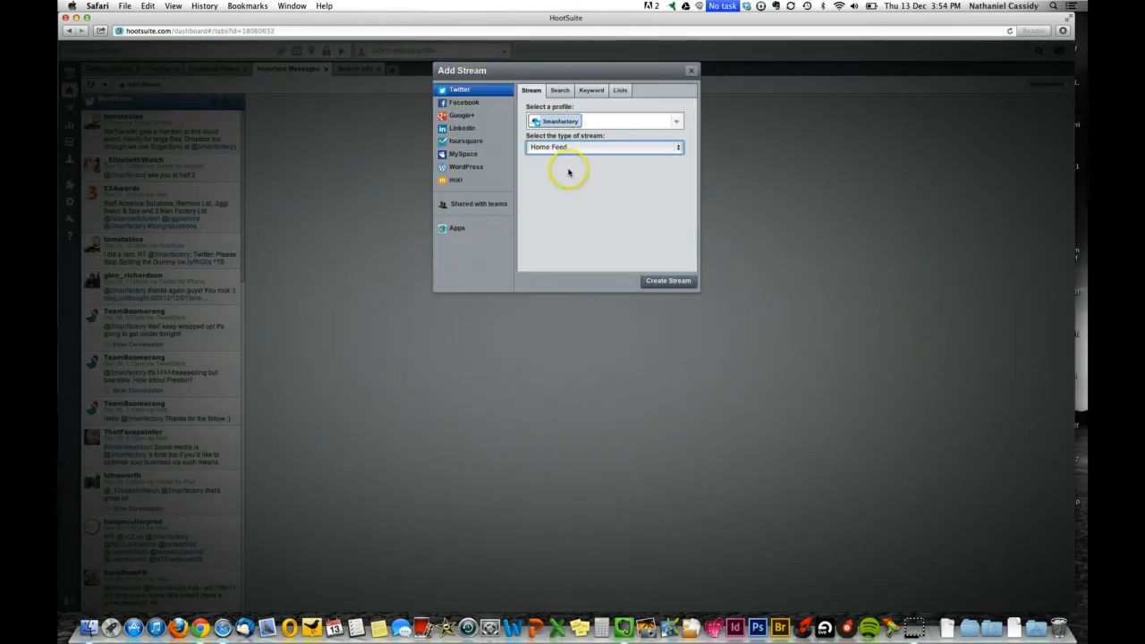
{"action": "left_click", "coordinate": [654, 280]}
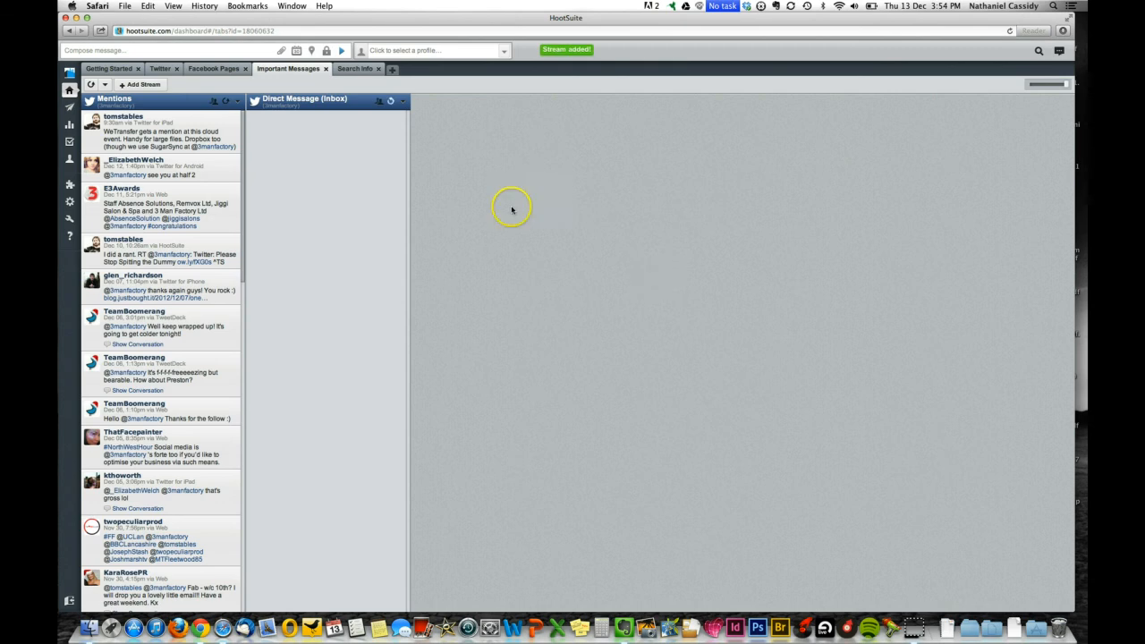
Add the 3ManFactory Facebook Private Messages stream as a third column, then open Search Info.
{"action": "left_click", "coordinate": [143, 84]}
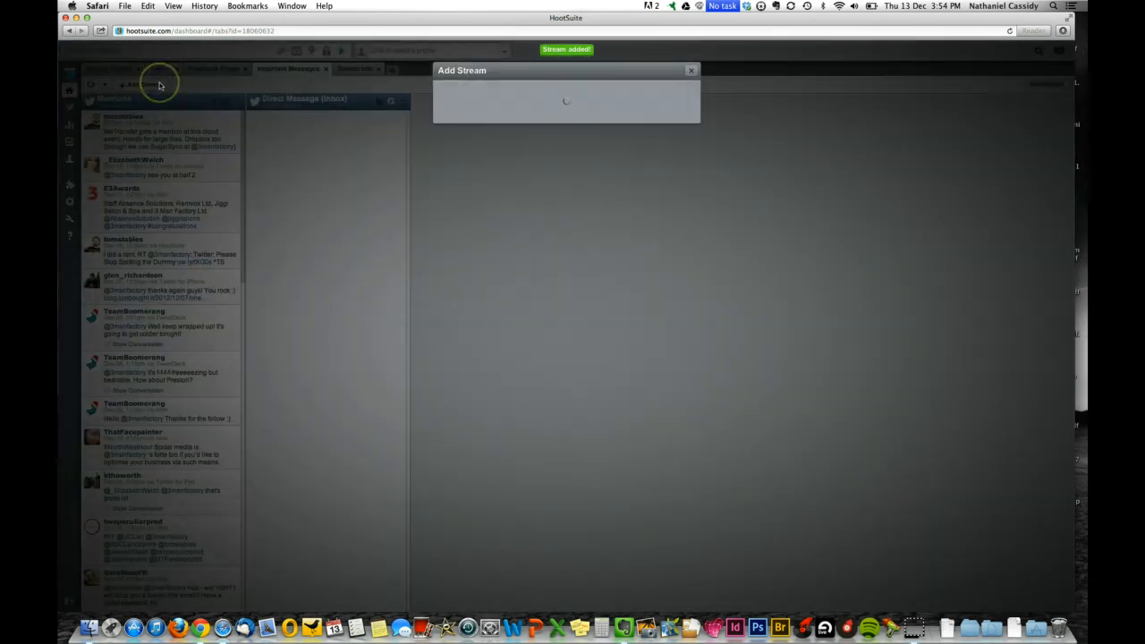
{"action": "left_click", "coordinate": [466, 102]}
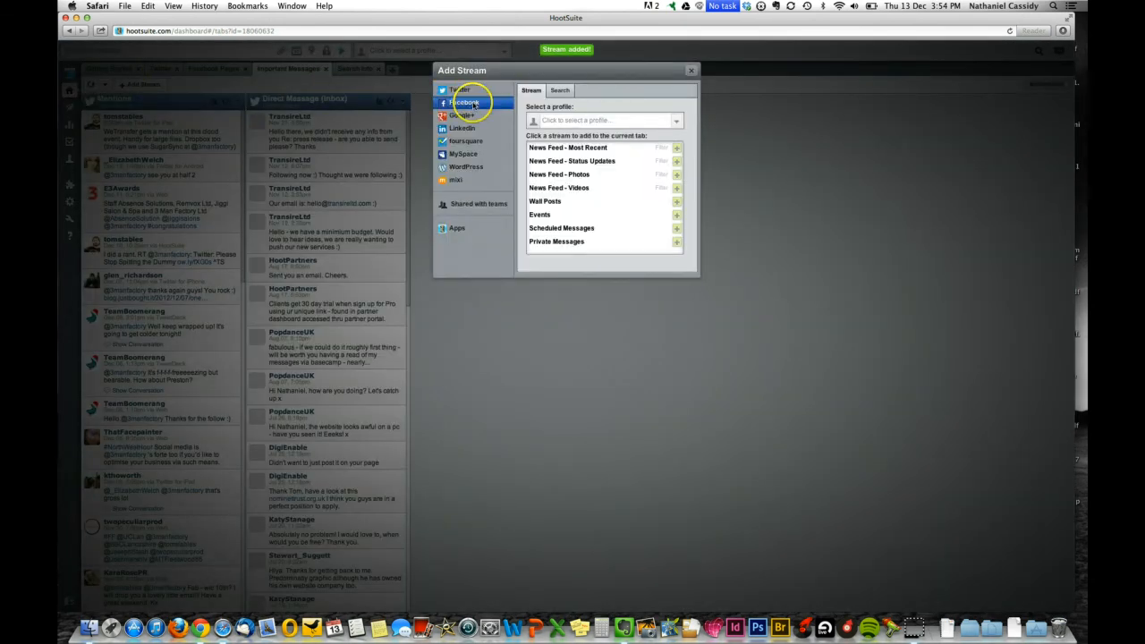
{"action": "left_click", "coordinate": [567, 123]}
{"action": "left_click", "coordinate": [567, 137]}
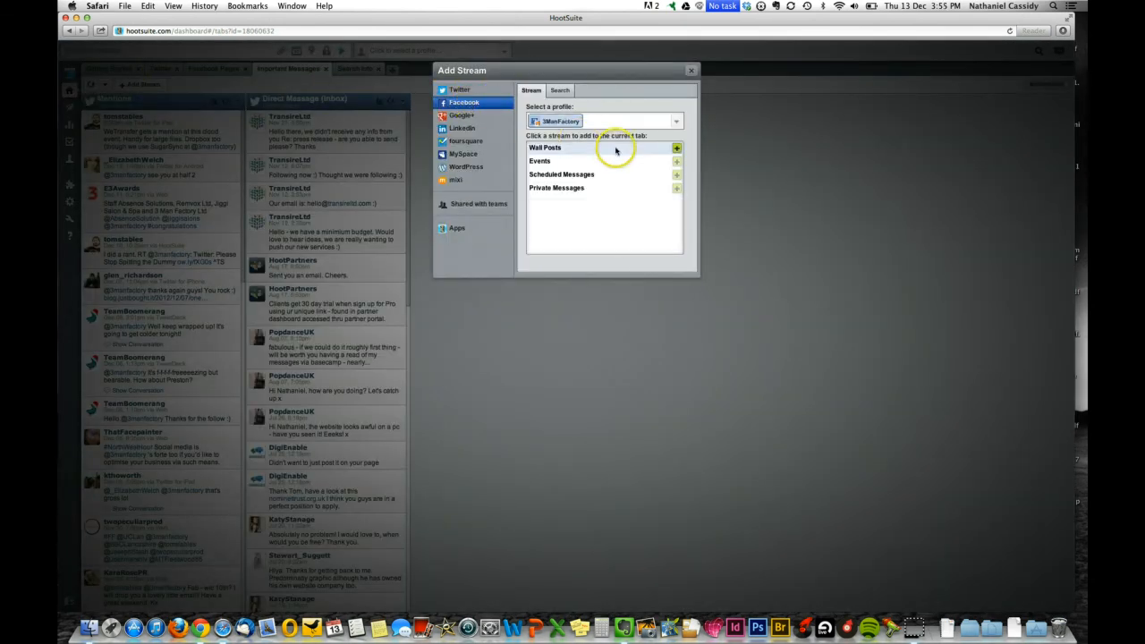
{"action": "left_click", "coordinate": [676, 188]}
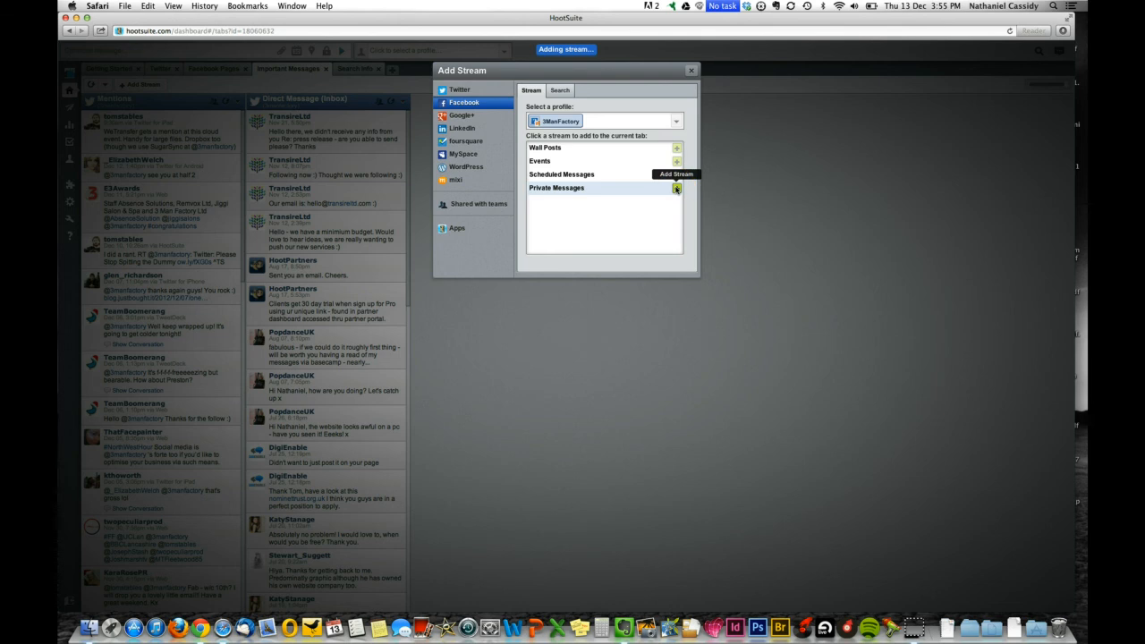
{"action": "left_click", "coordinate": [691, 70]}
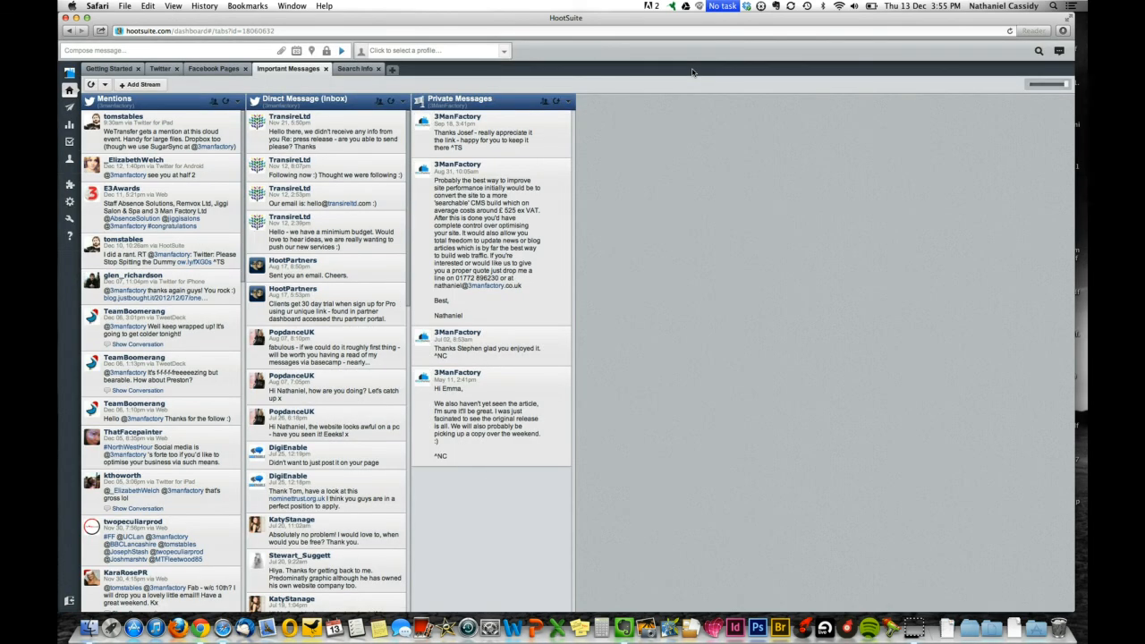
{"action": "left_click", "coordinate": [558, 187]}
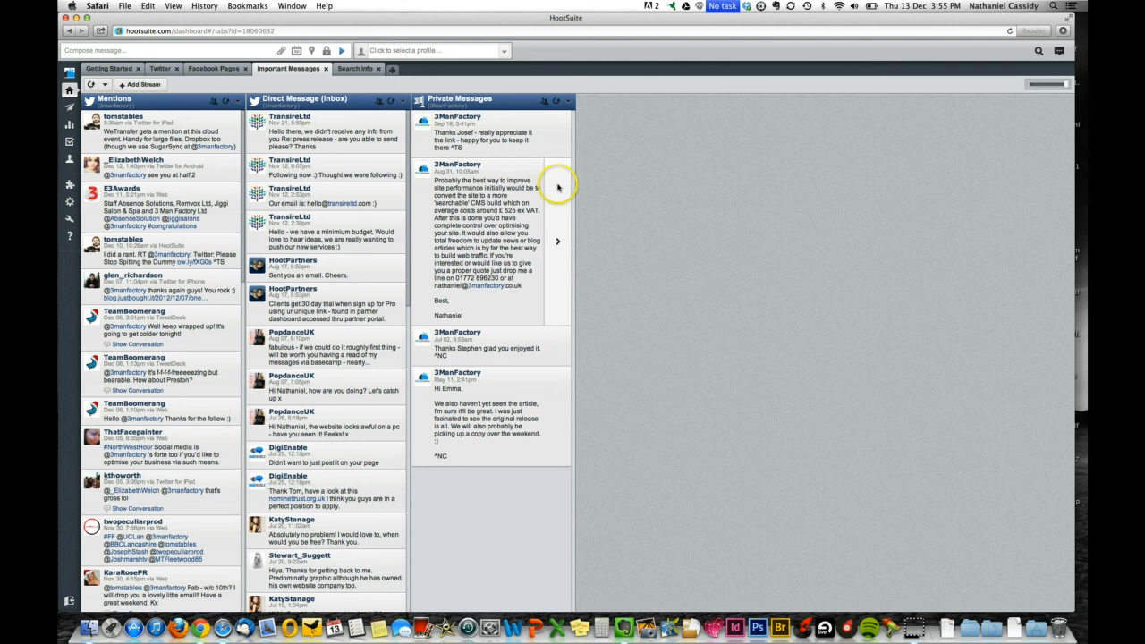
{"action": "left_click", "coordinate": [358, 70]}
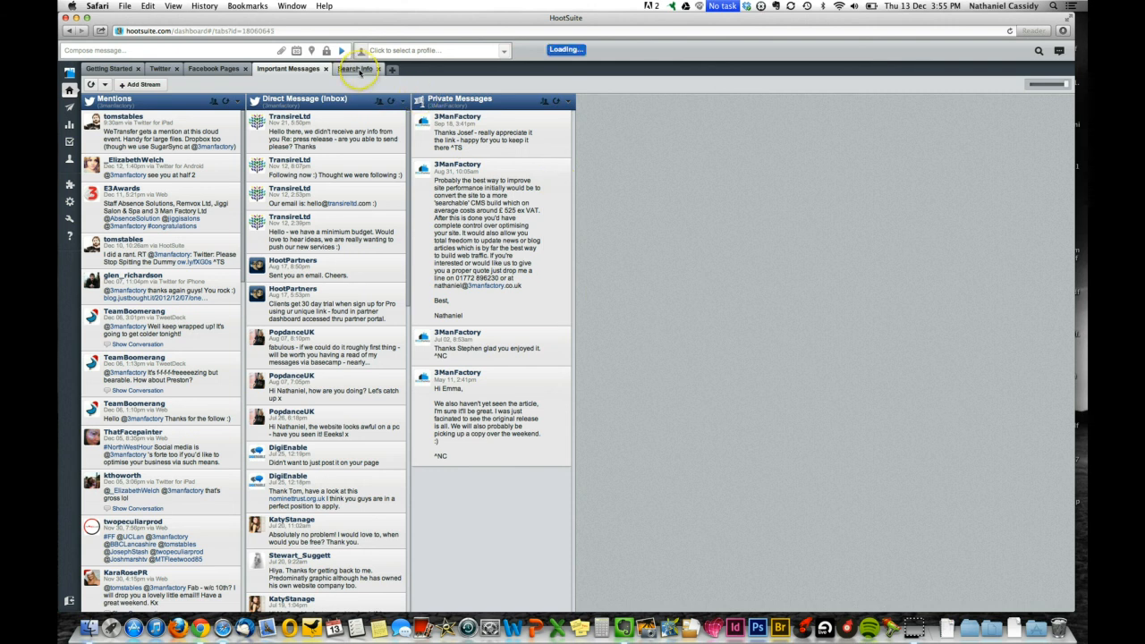